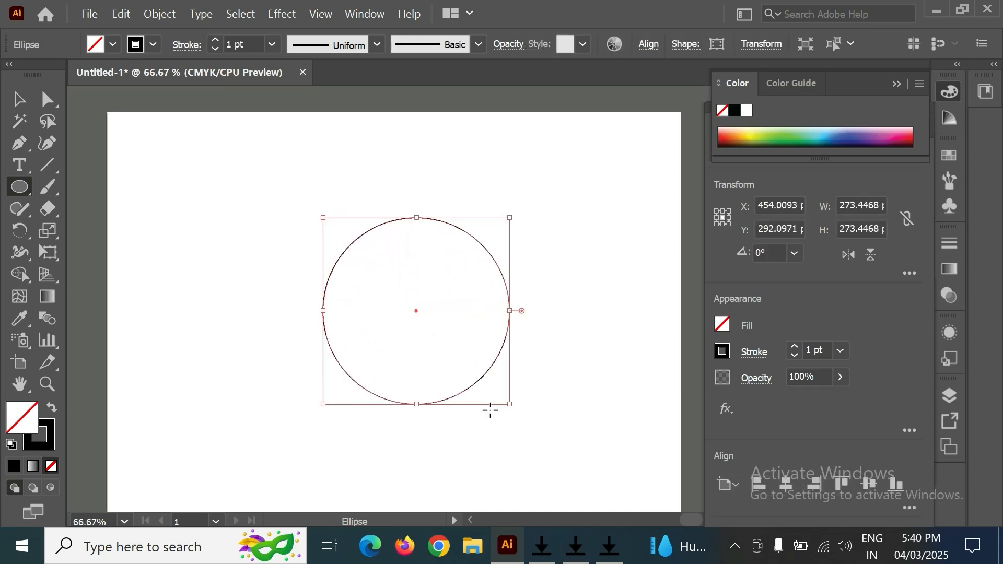
Step: Make a copy of the circle rotated 49° about its bottom anchor point
click(14, 239)
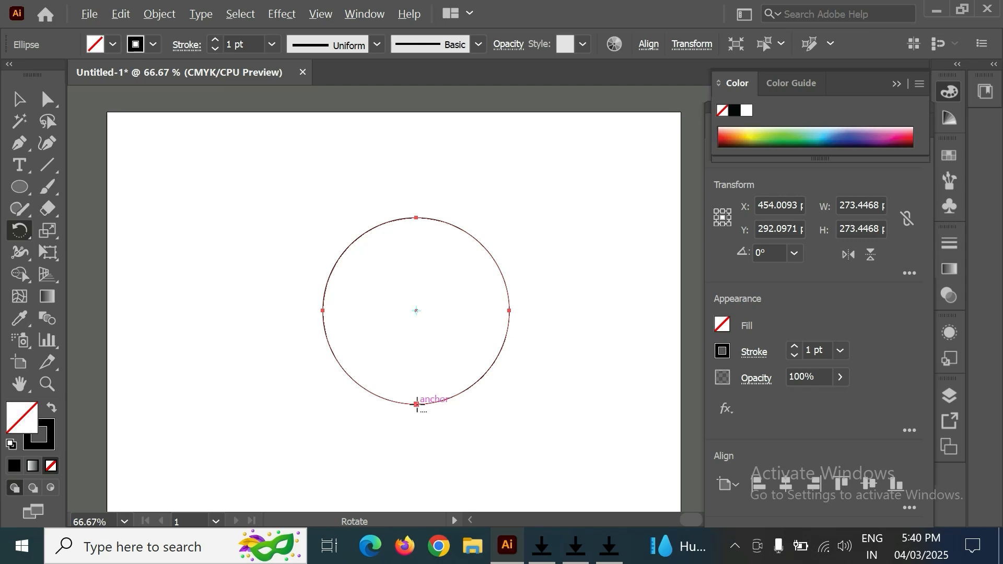
alt+click(417, 405)
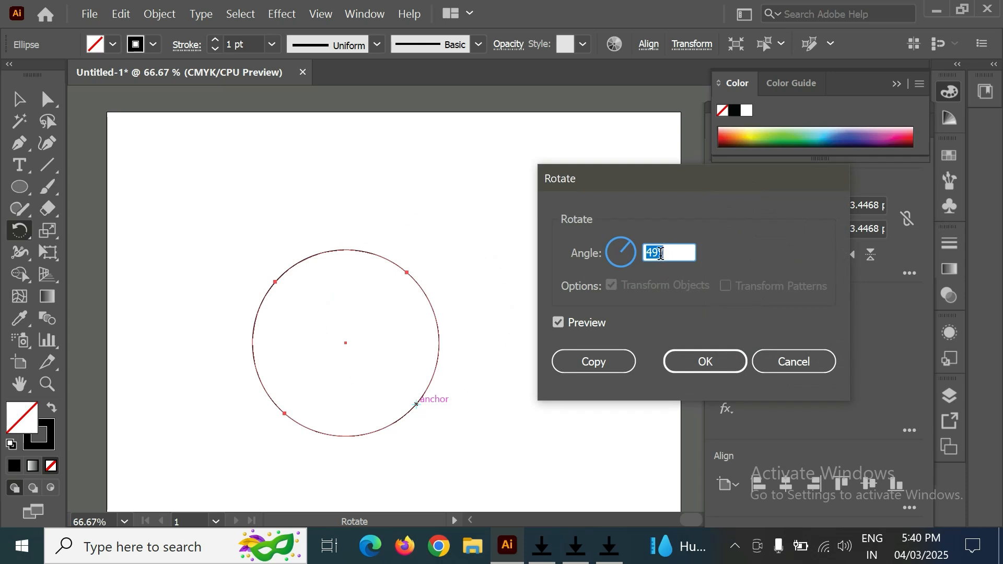
click(588, 366)
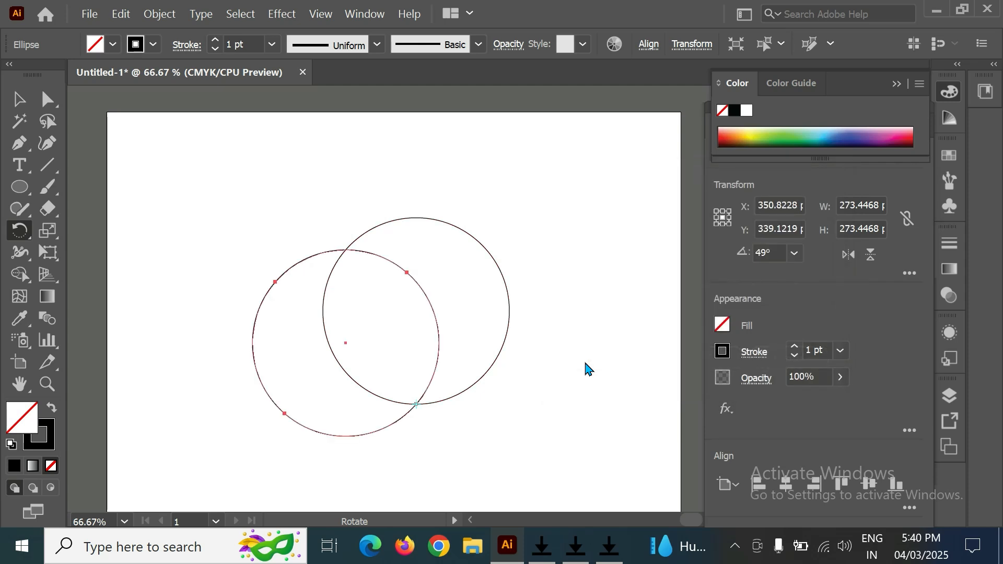
Step: Copy the rotated circle and paste the duplicate in front at the same position
click(19, 100)
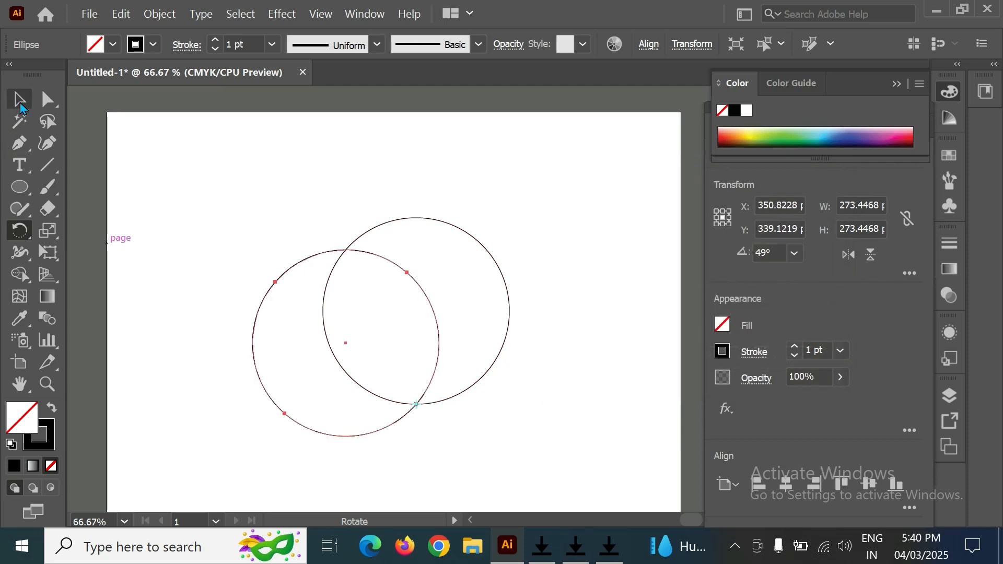
click(286, 174)
click(296, 266)
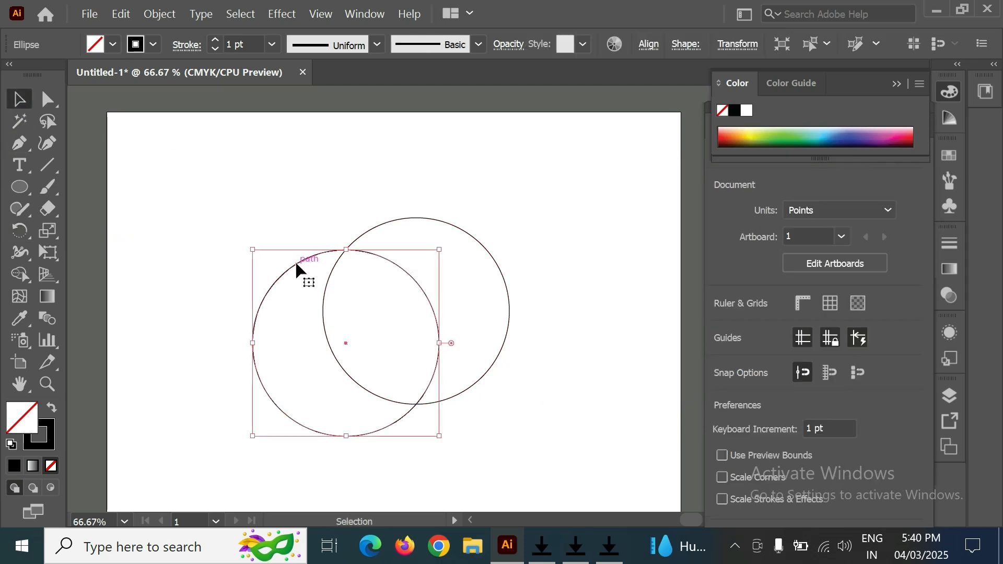
click(301, 256)
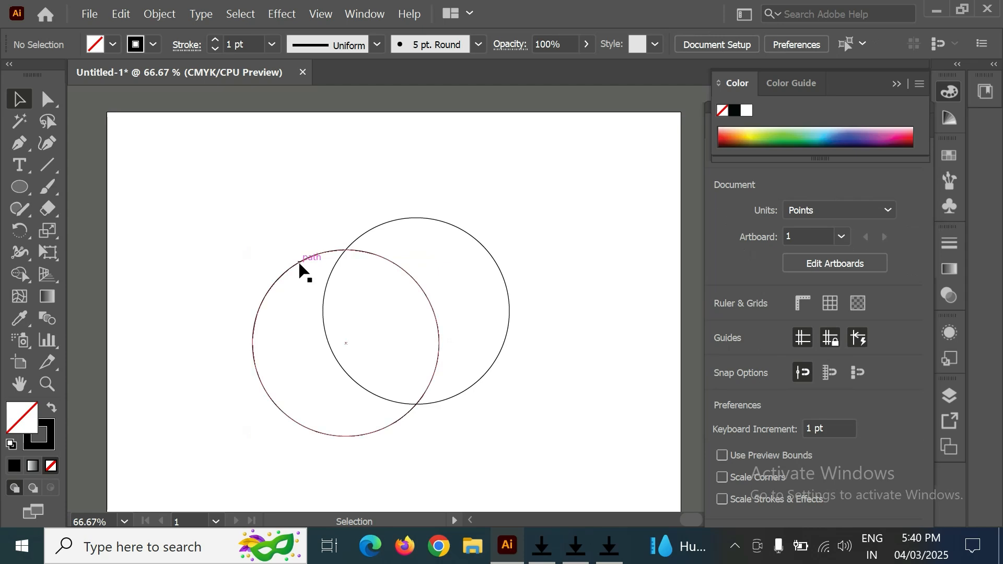
click(299, 261)
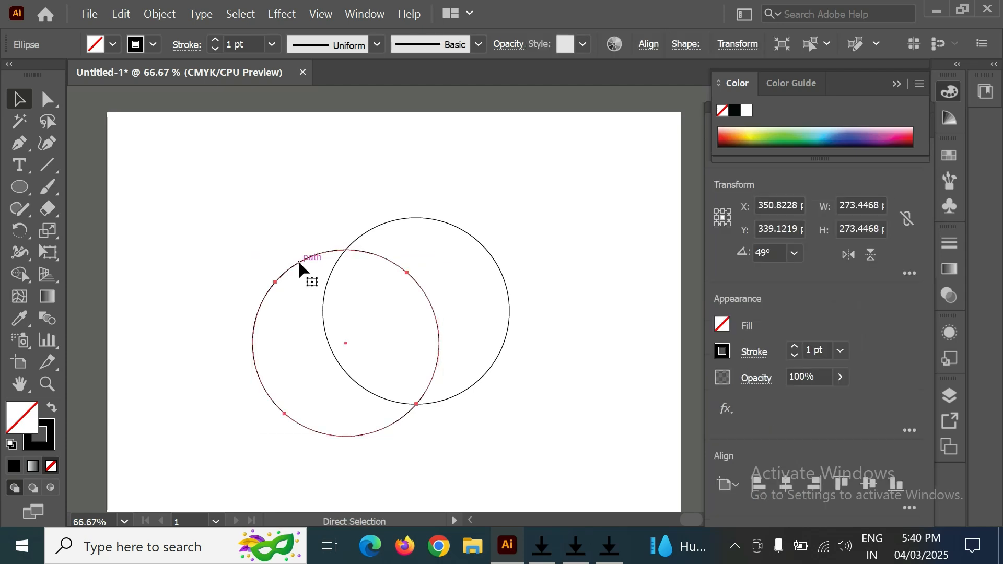
click(119, 15)
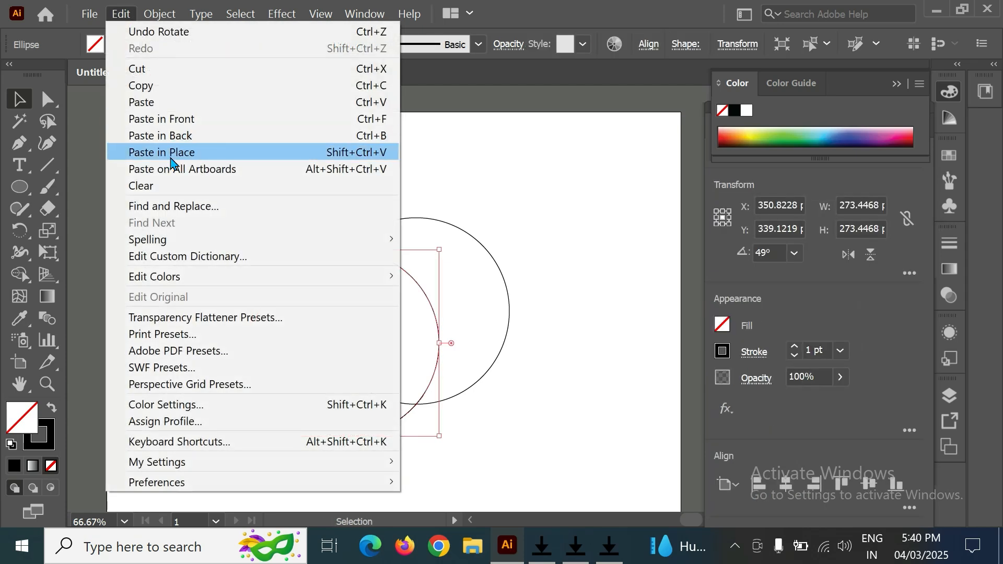
click(168, 89)
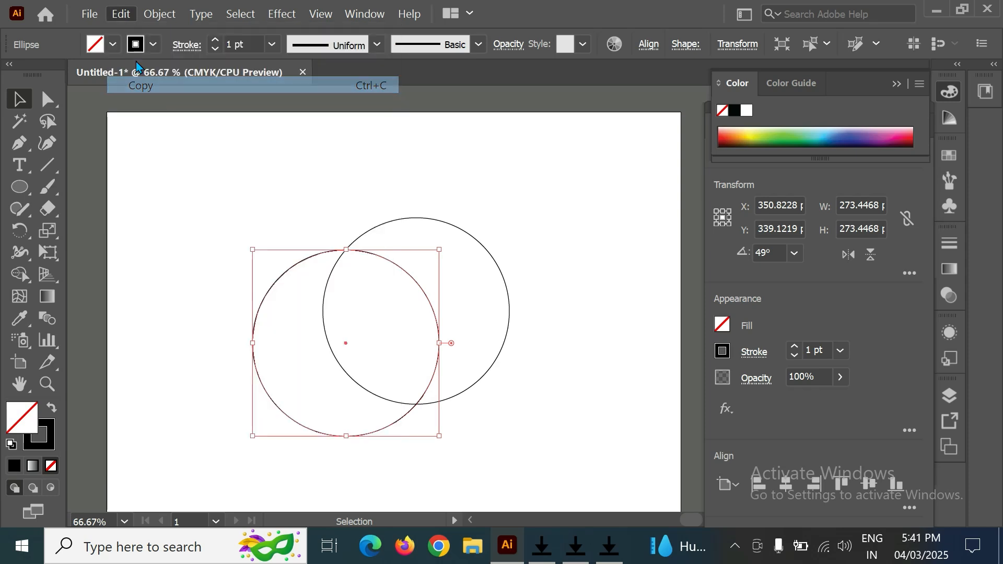
click(121, 14)
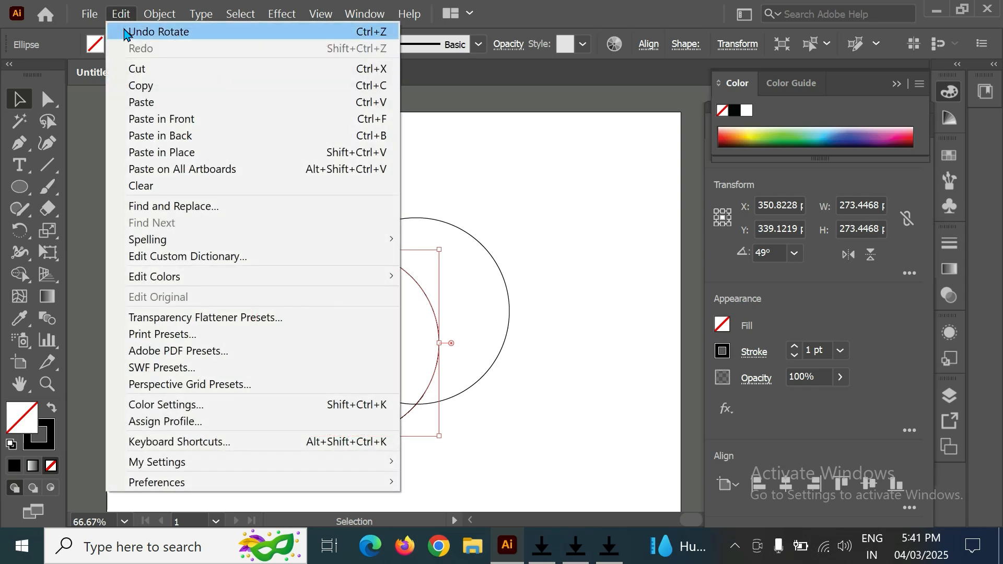
click(177, 121)
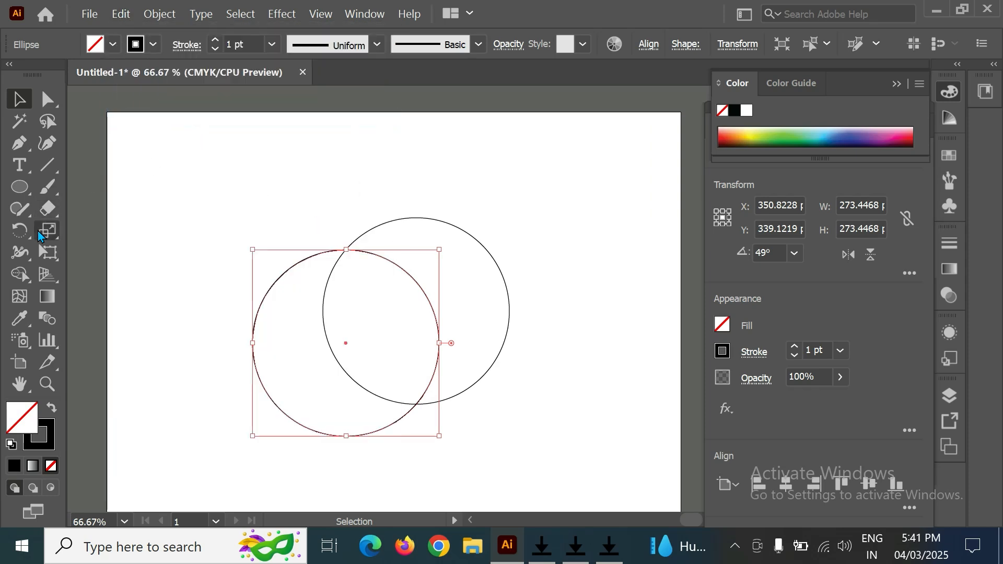
Step: Reflect the pasted circle to the opposite side across the vertical axis through the middle circle's bottom and top anchors
click(24, 234)
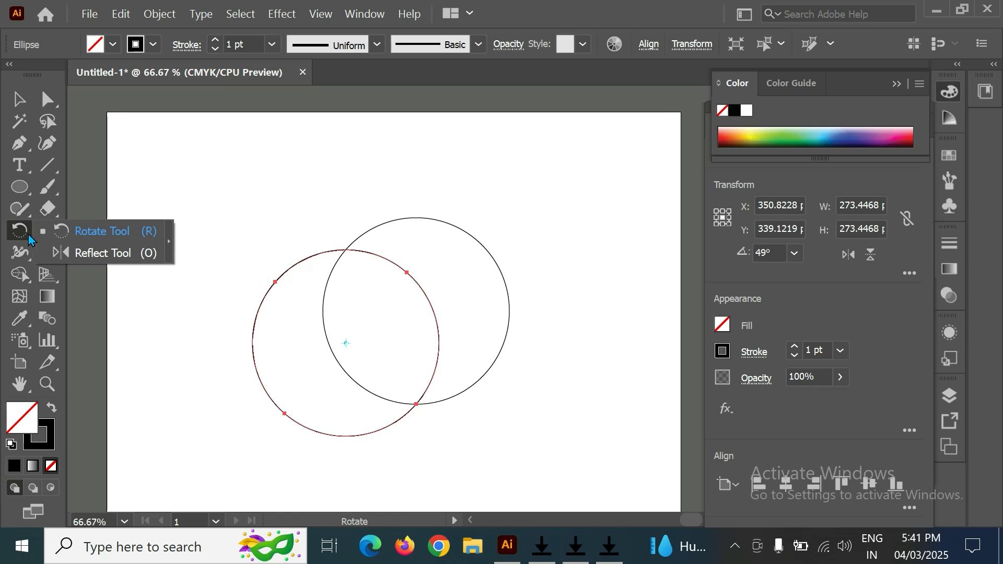
click(94, 255)
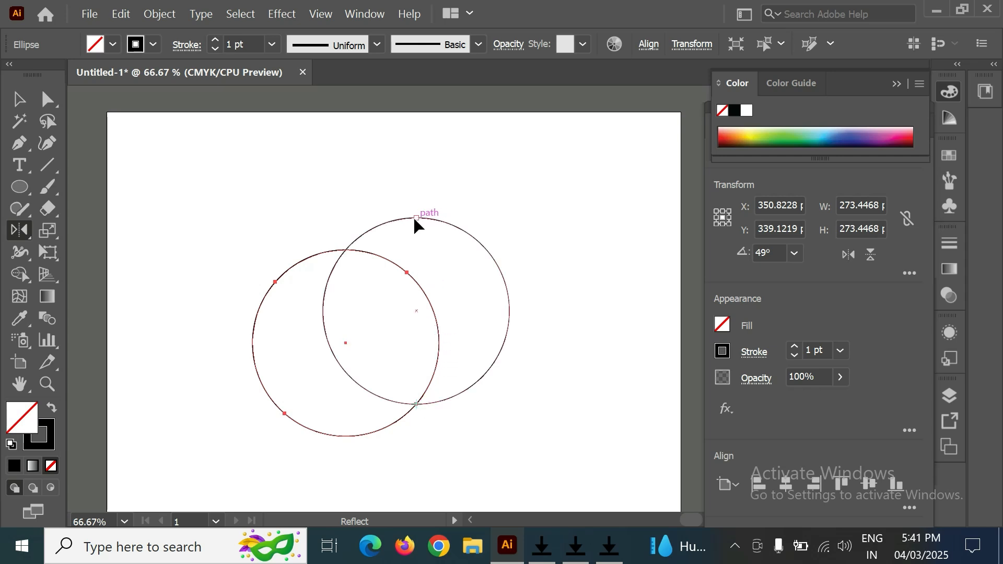
drag(416, 219, 417, 225)
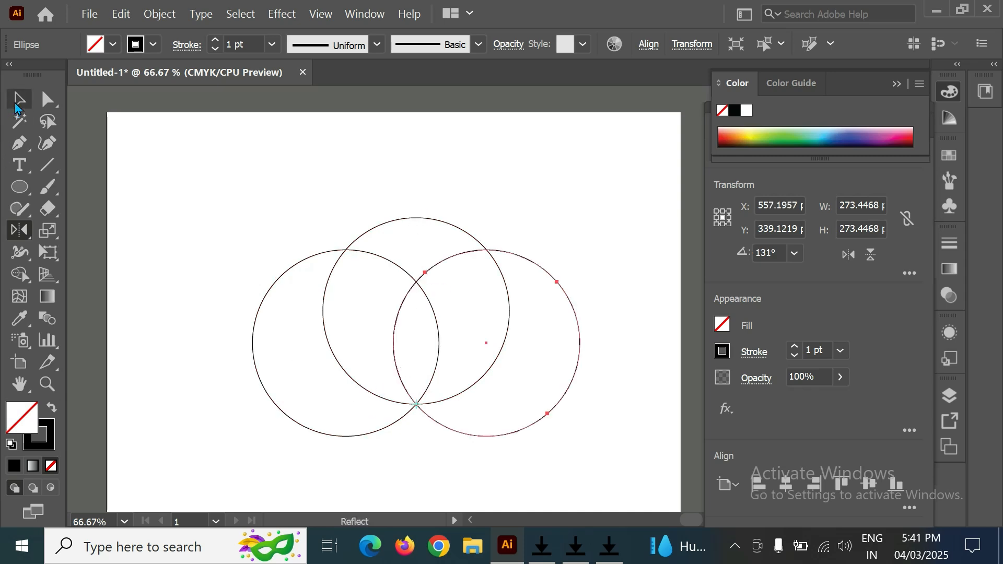
click(19, 100)
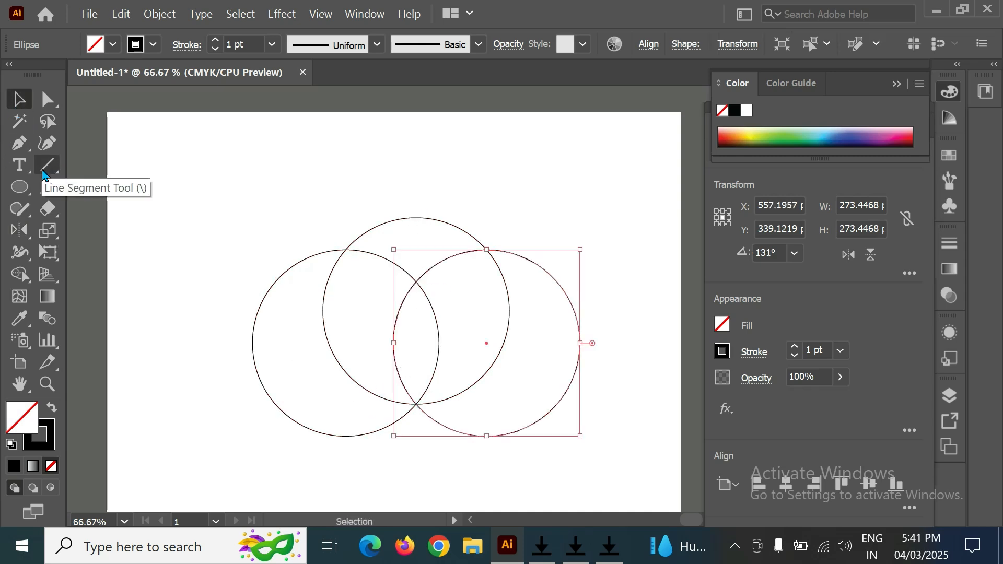
Step: Draw a vertical line about 273 pt long from the middle circle's bottom anchor to its top anchor
click(44, 167)
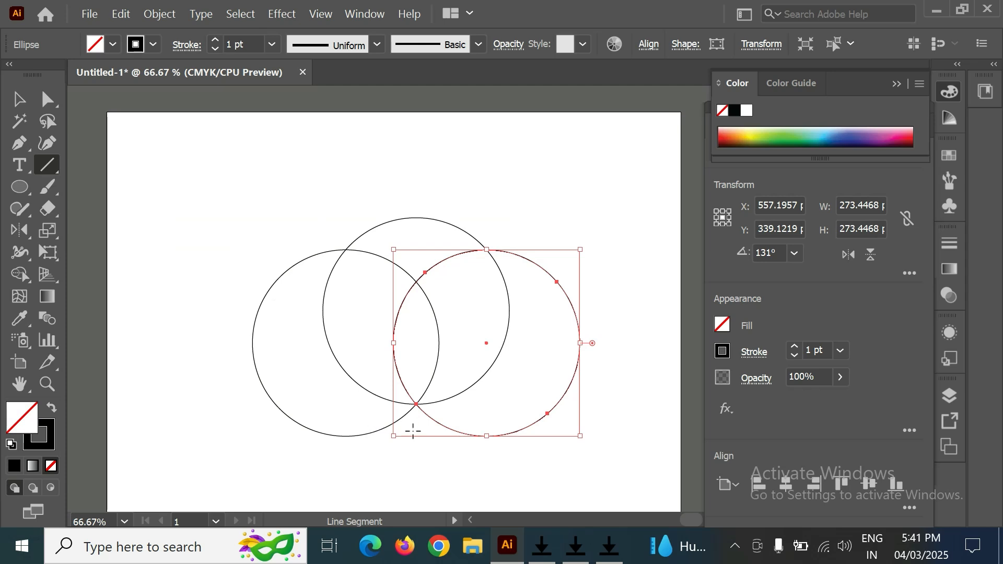
drag(416, 404, 416, 218)
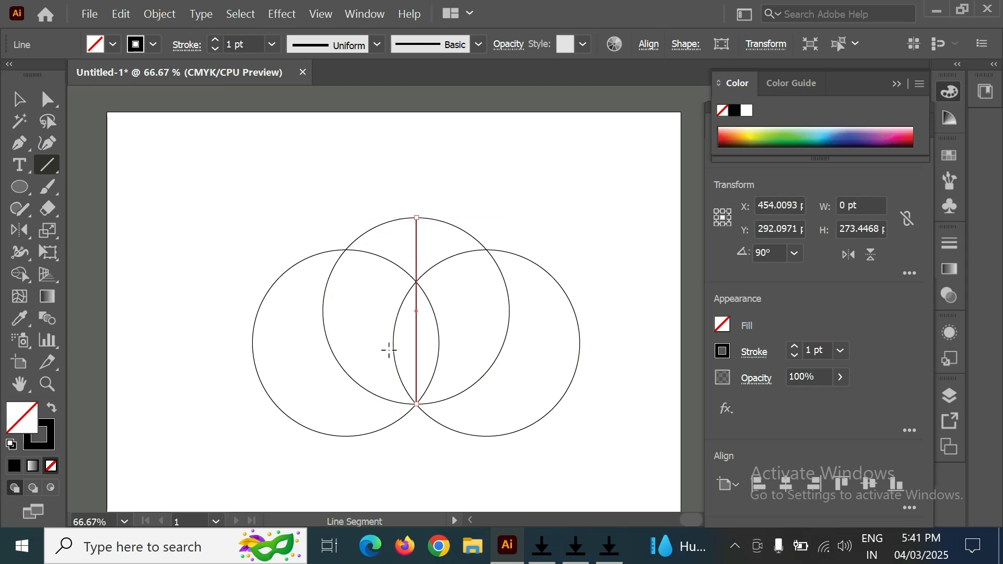
click(18, 98)
click(338, 152)
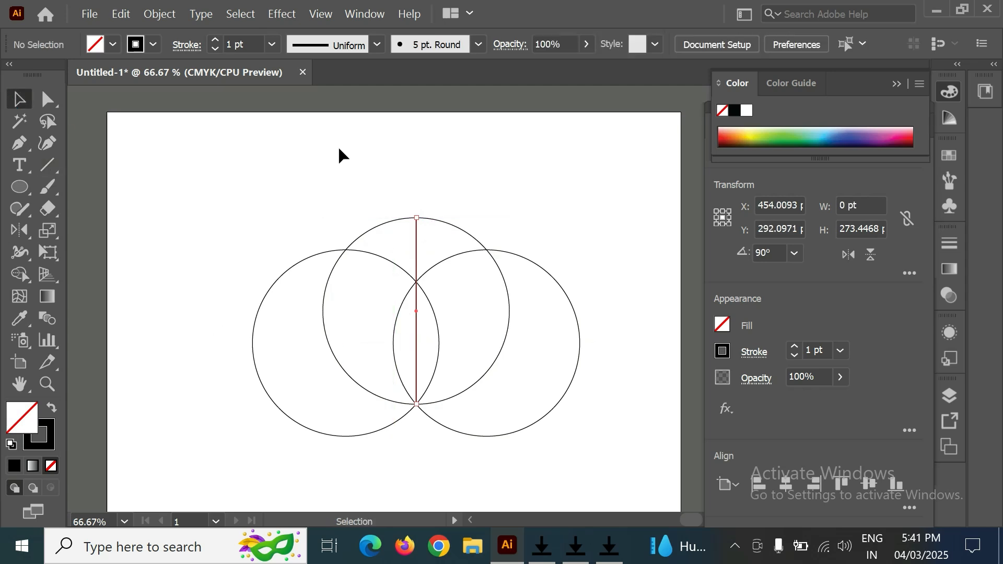
Step: Draw a horizontal line from the middle circle's centre to its right anchor and extend it across to the left anchor
click(47, 165)
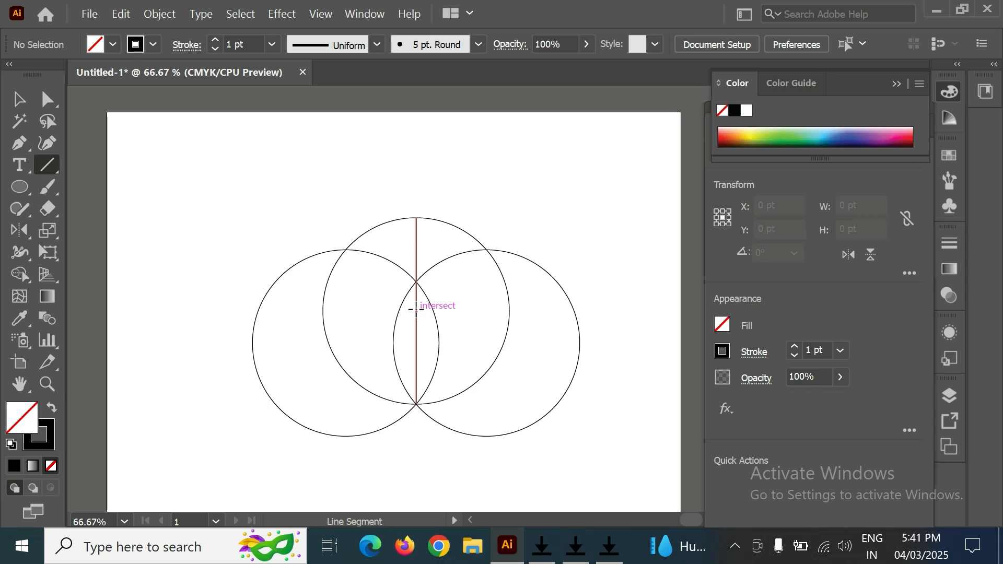
drag(417, 310, 510, 310)
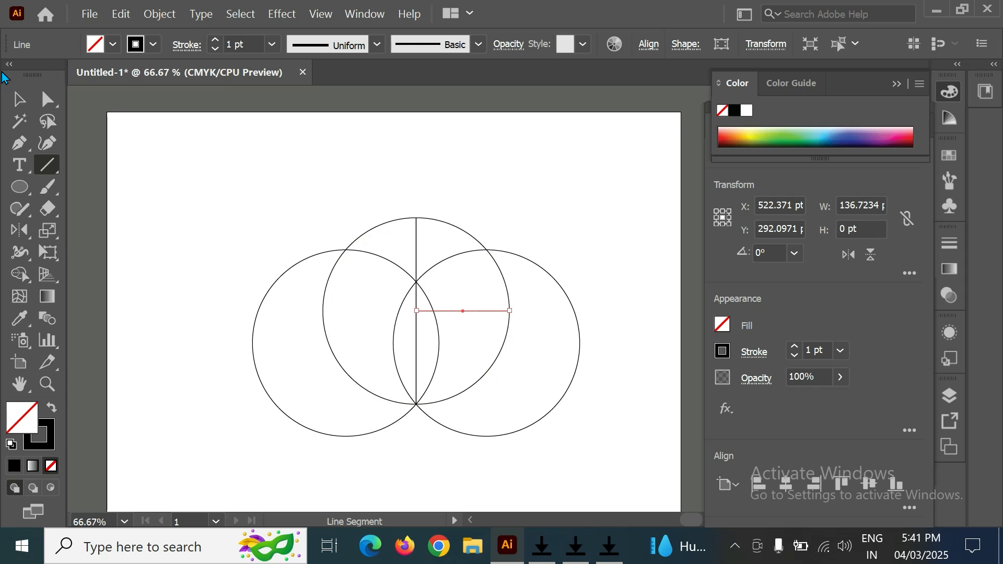
click(25, 98)
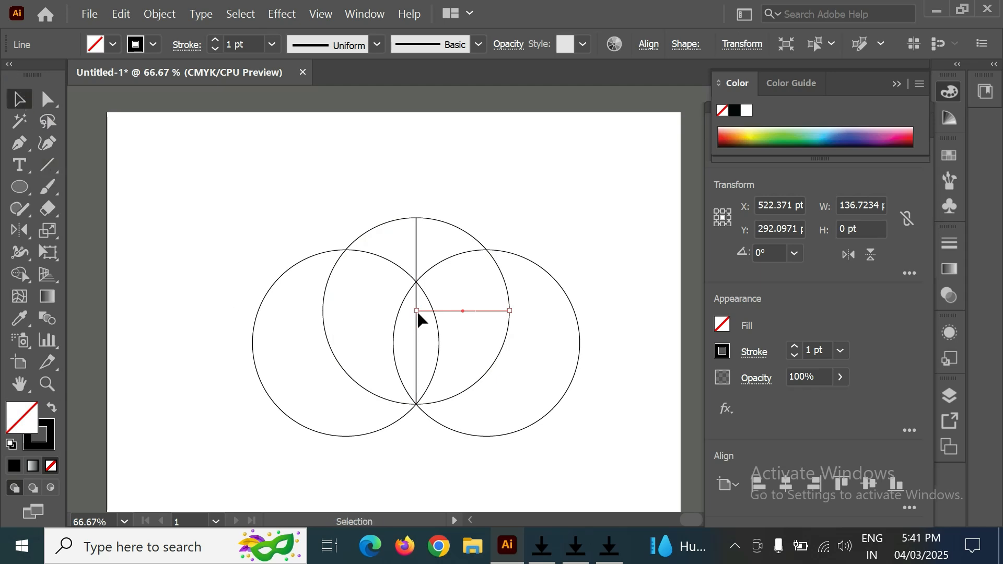
drag(418, 314, 328, 311)
click(661, 305)
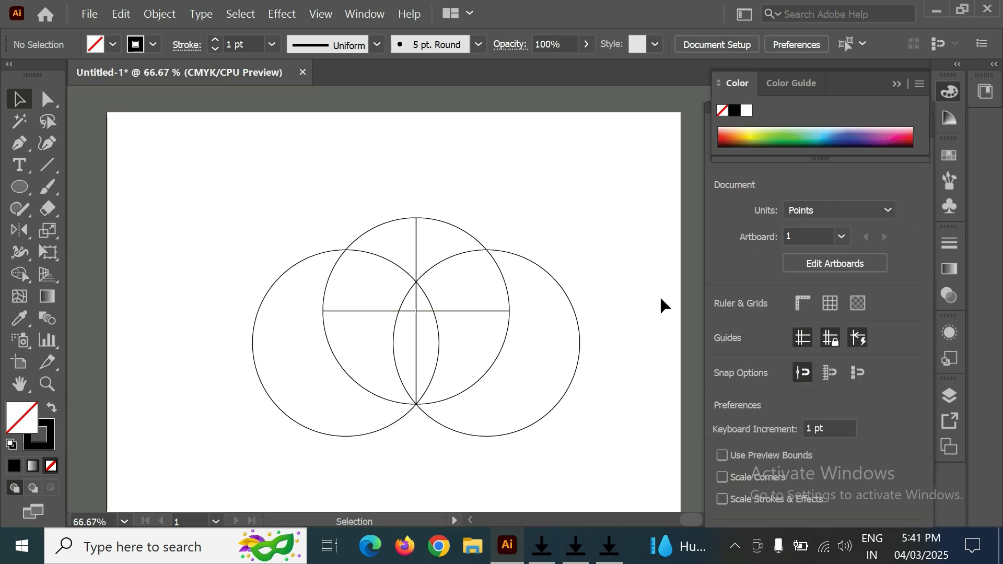
Step: Place a copy of the left circle below and left of it, nudged 1 pt up and 1 pt right to meet the horizontal line's end
click(395, 270)
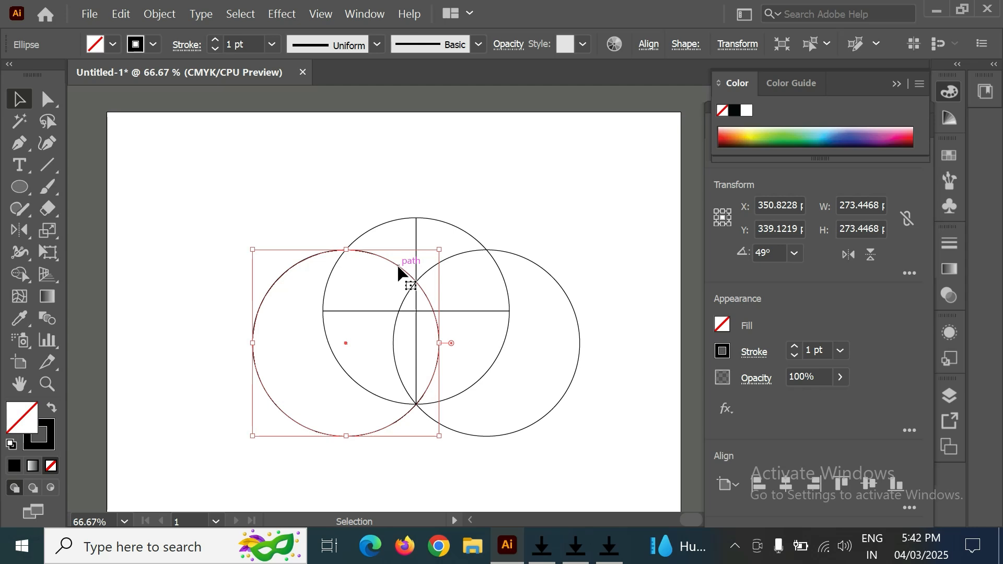
drag(398, 266, 361, 327)
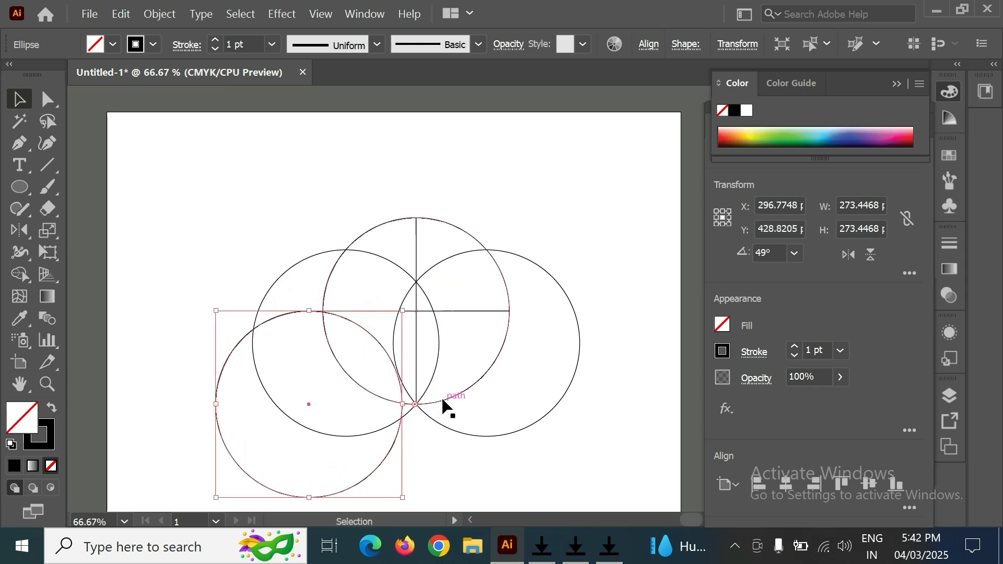
key(ctrl+equal)
key(ctrl+equal)
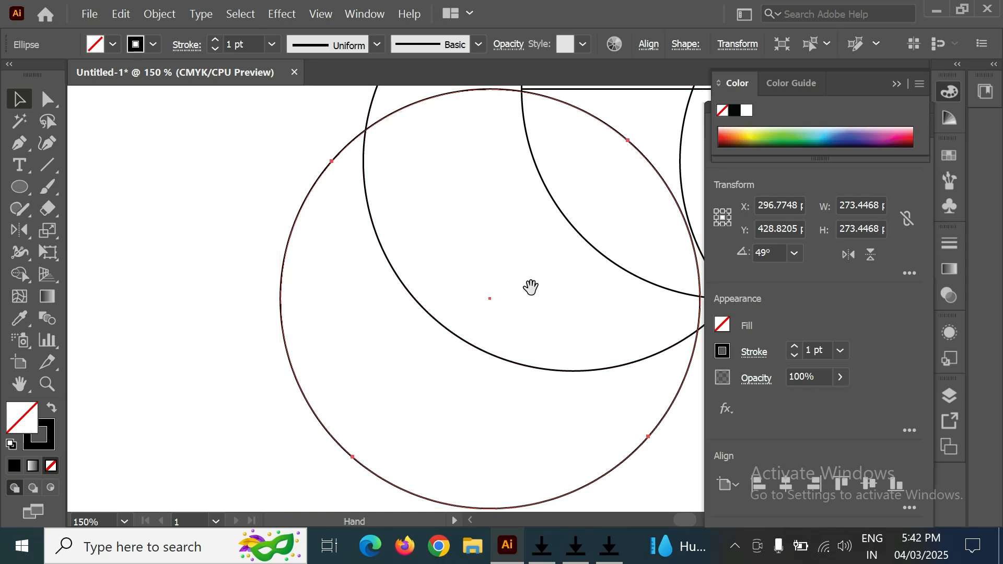
drag(531, 286, 320, 394)
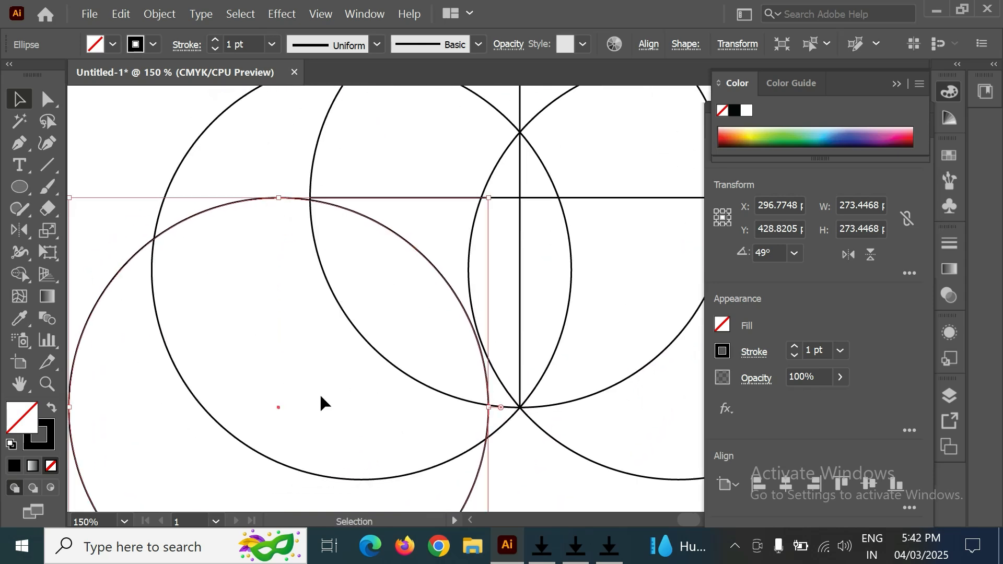
key(Up)
key(Right)
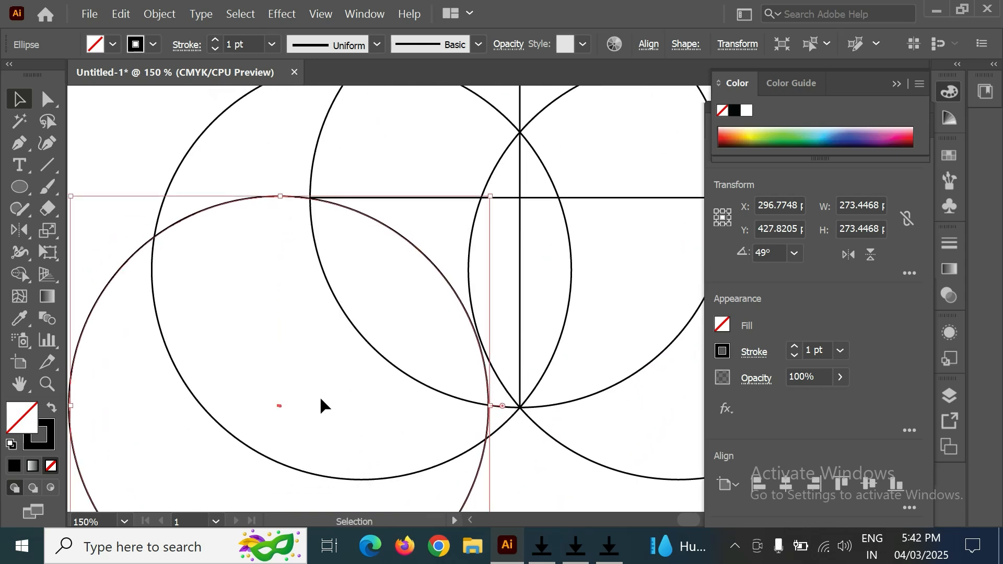
click(544, 491)
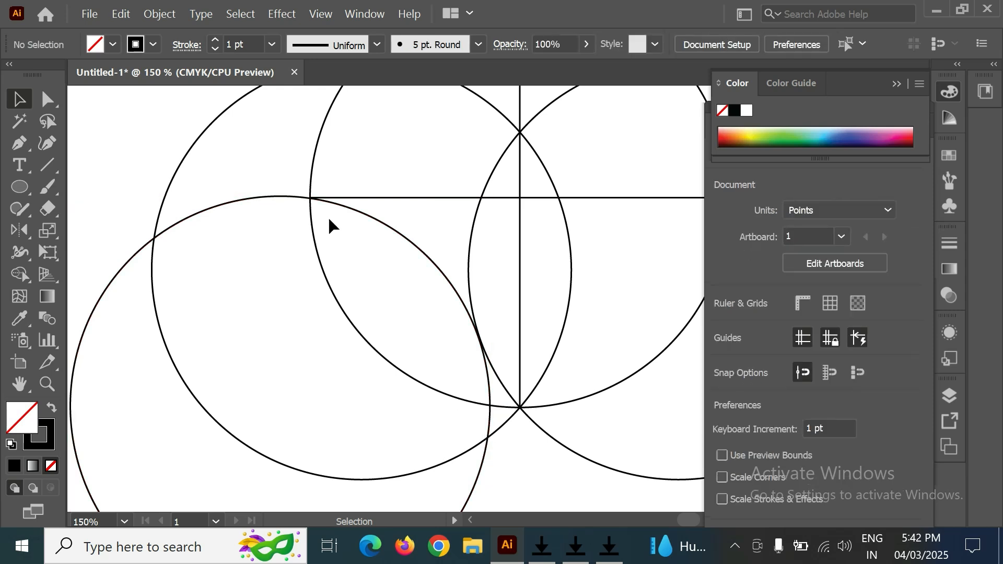
Step: Copy the lower-left circle and paste the duplicate in front of it
key(ctrl+minus)
key(ctrl+minus)
key(ctrl+minus)
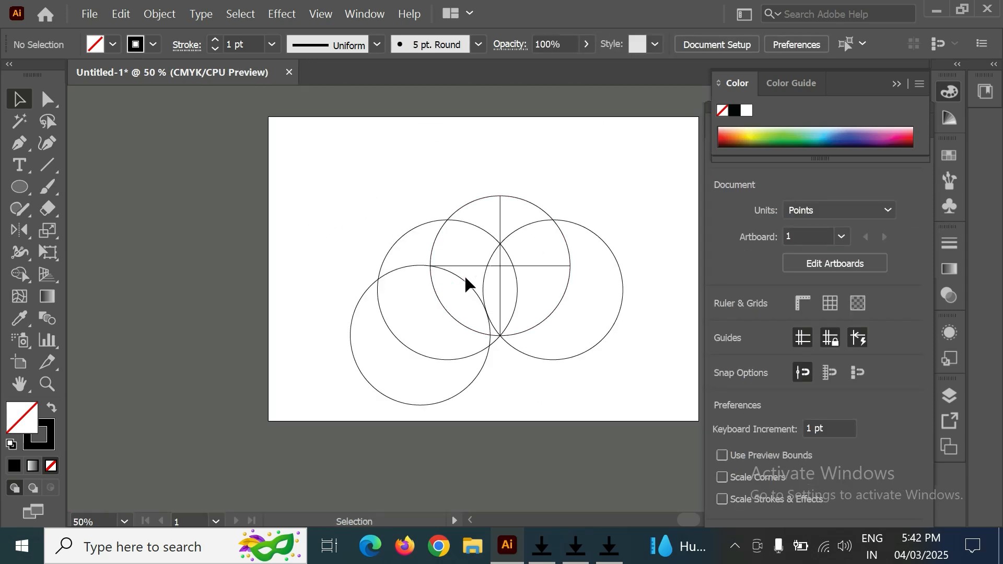
click(467, 282)
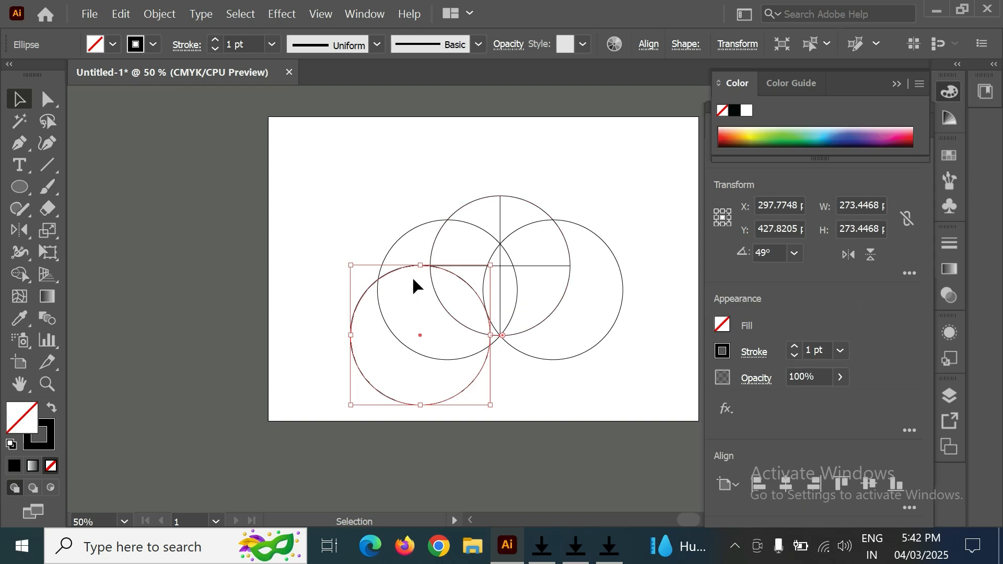
click(117, 15)
click(137, 86)
click(118, 16)
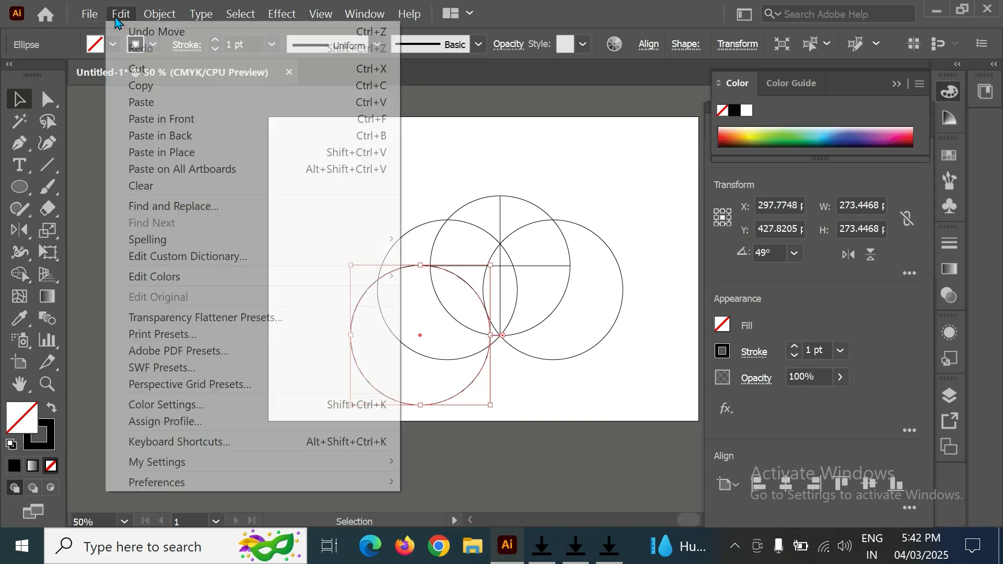
click(168, 119)
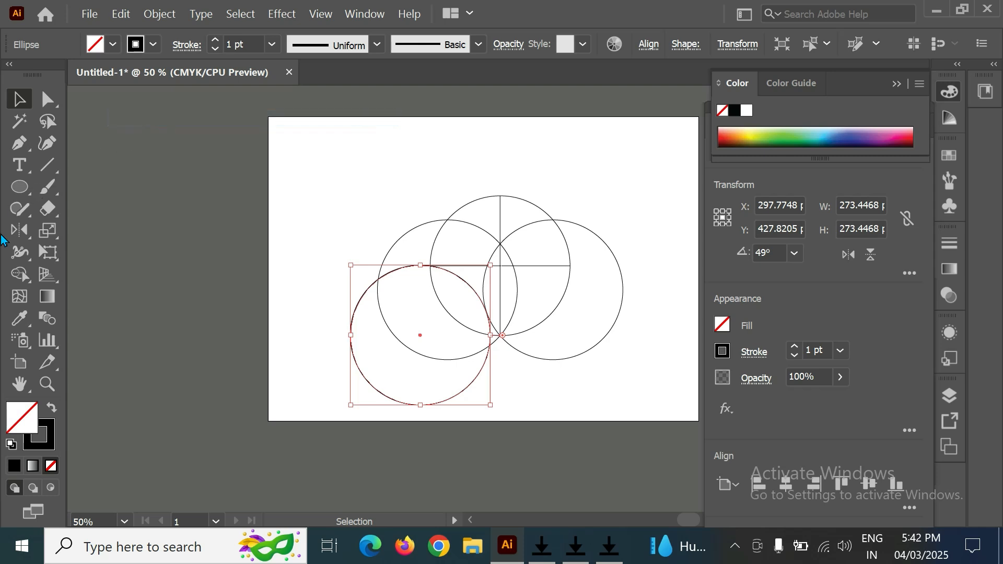
Step: Reflect the duplicated lower-left circle across the vertical centre line to the lower right
click(22, 232)
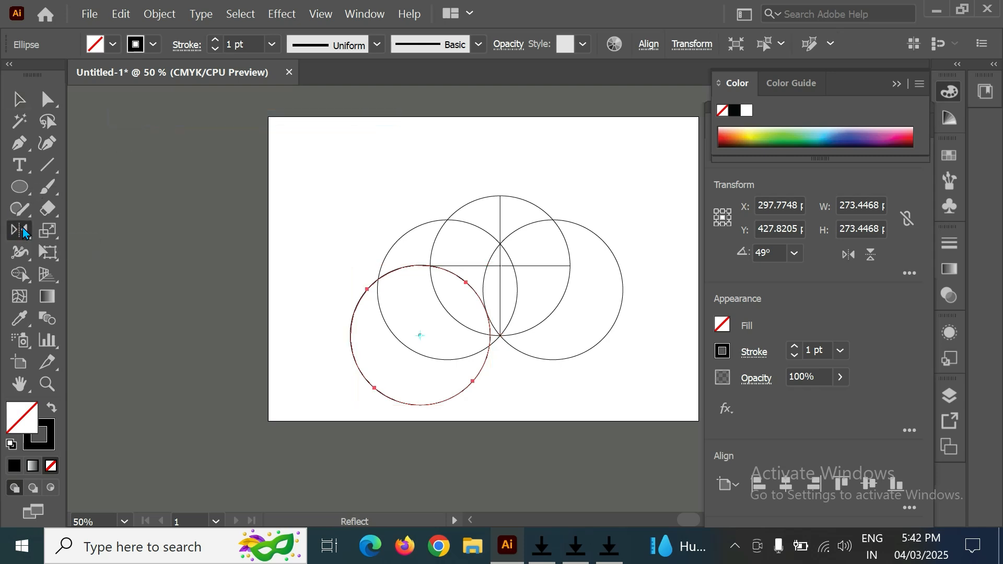
click(500, 266)
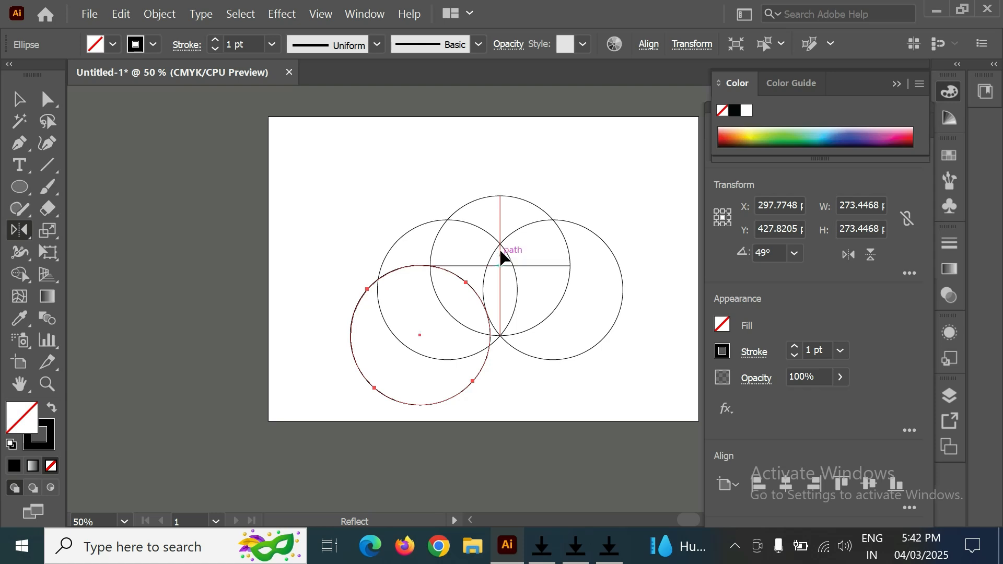
alt+click(501, 198)
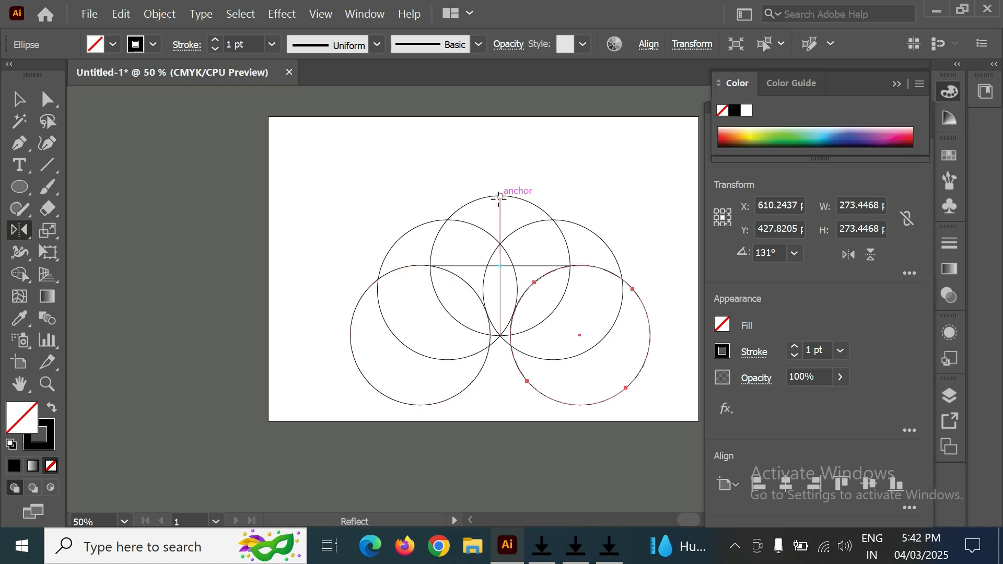
Step: Delete the horizontal and vertical centre lines, leaving only the five overlapping circles
click(21, 107)
click(439, 164)
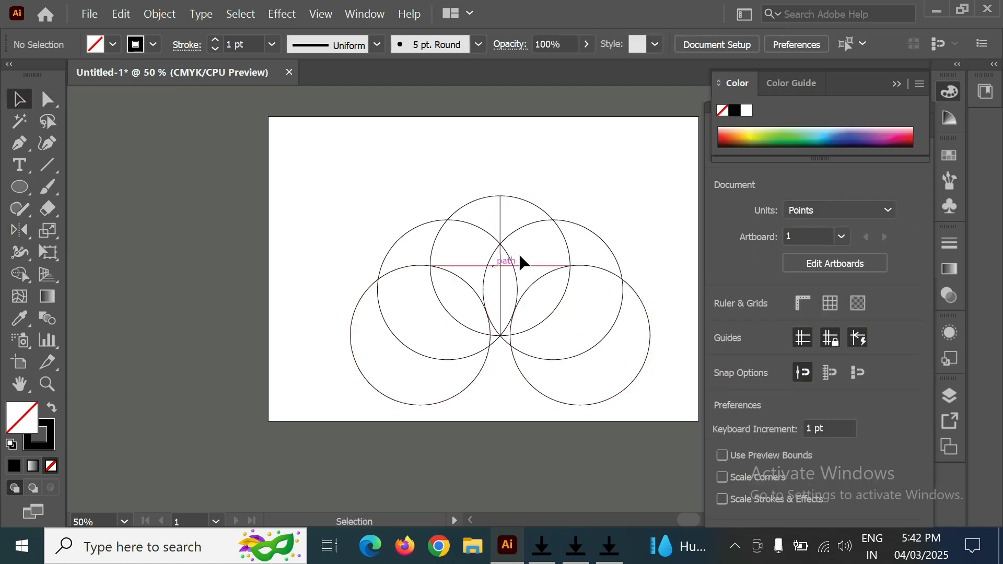
drag(564, 227, 538, 228)
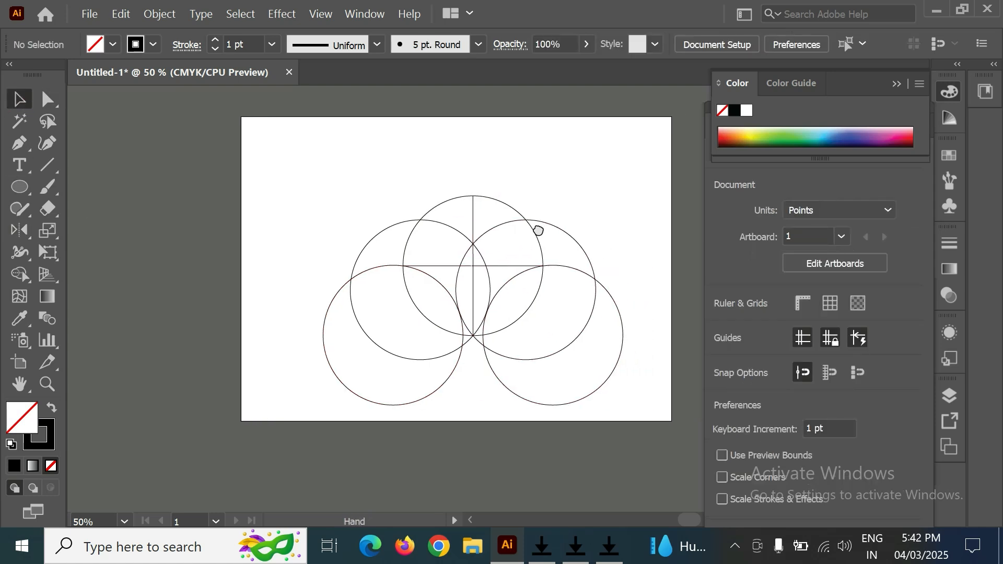
click(519, 267)
key(Delete)
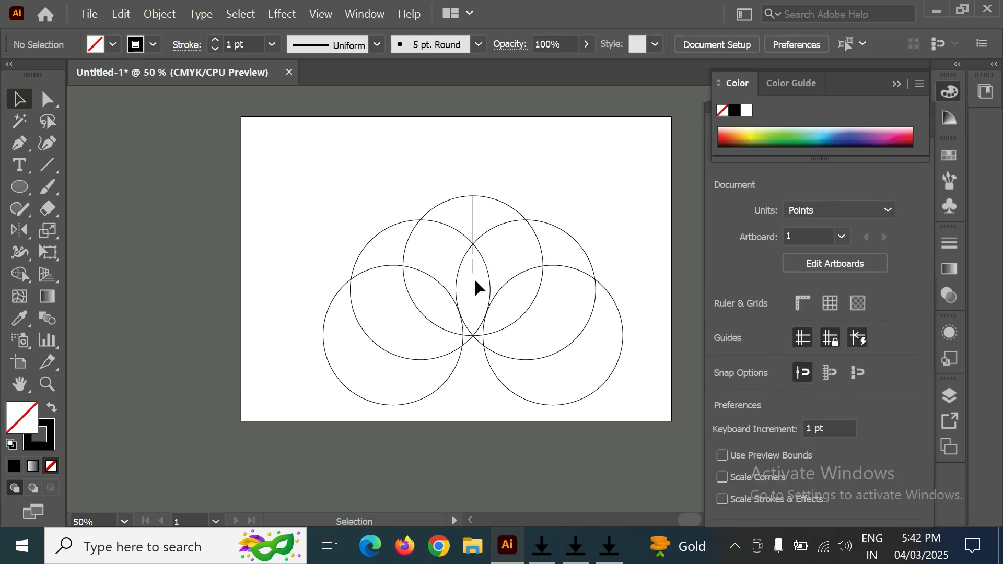
click(473, 283)
key(Delete)
Step: Use Shape Builder with a black fill and no stroke on the five circles to create the left, middle and right petals
drag(295, 199, 639, 449)
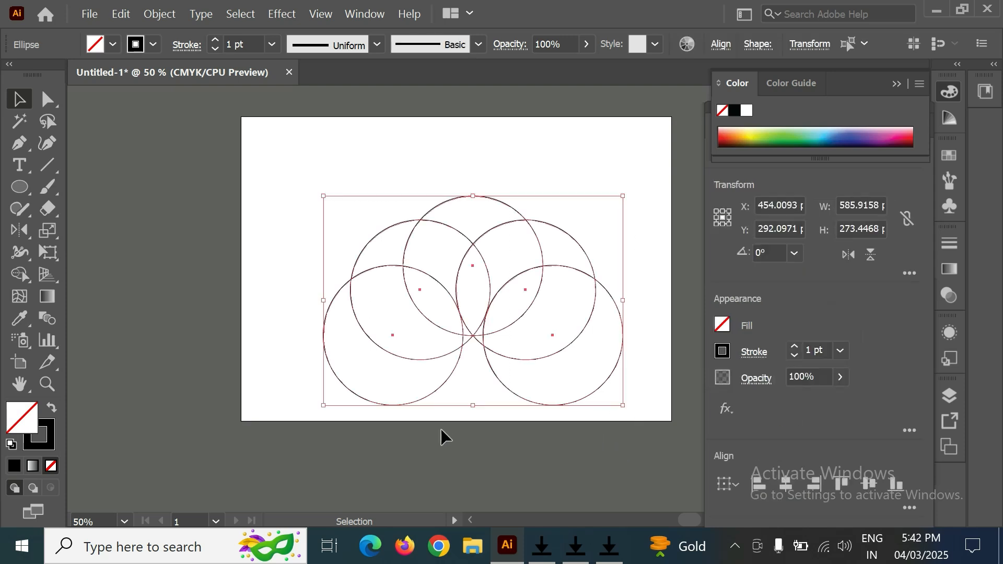
click(21, 274)
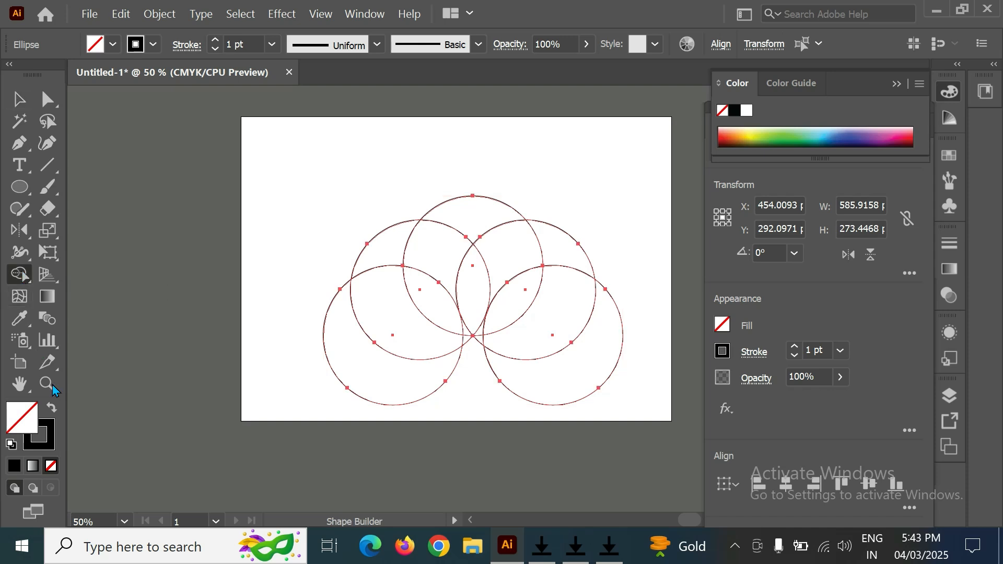
click(53, 409)
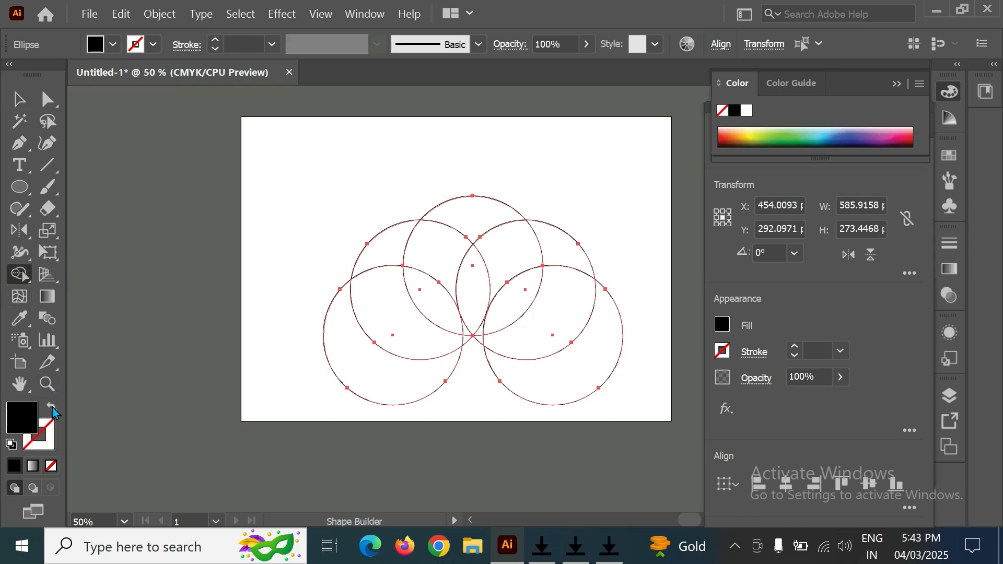
click(441, 311)
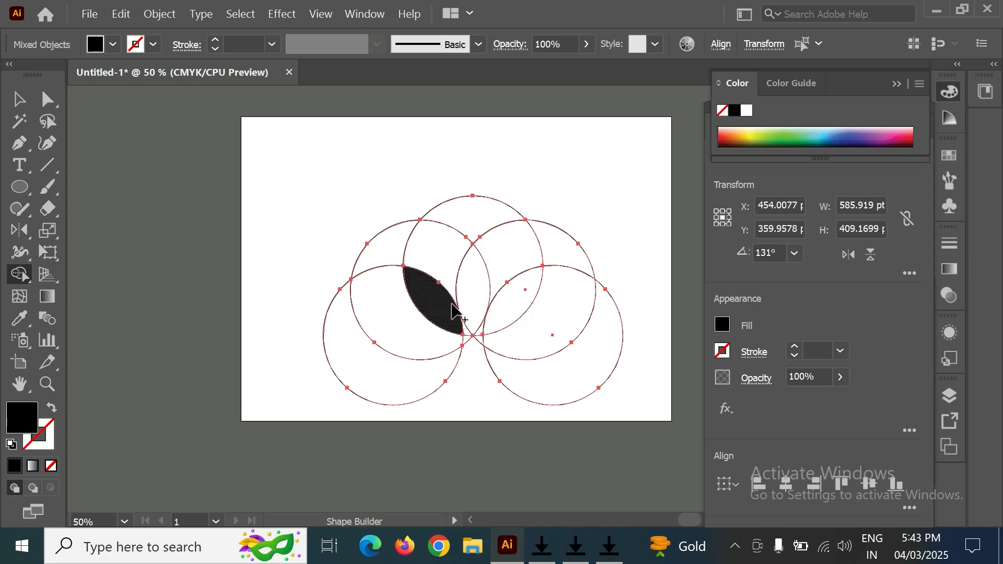
click(472, 295)
click(523, 311)
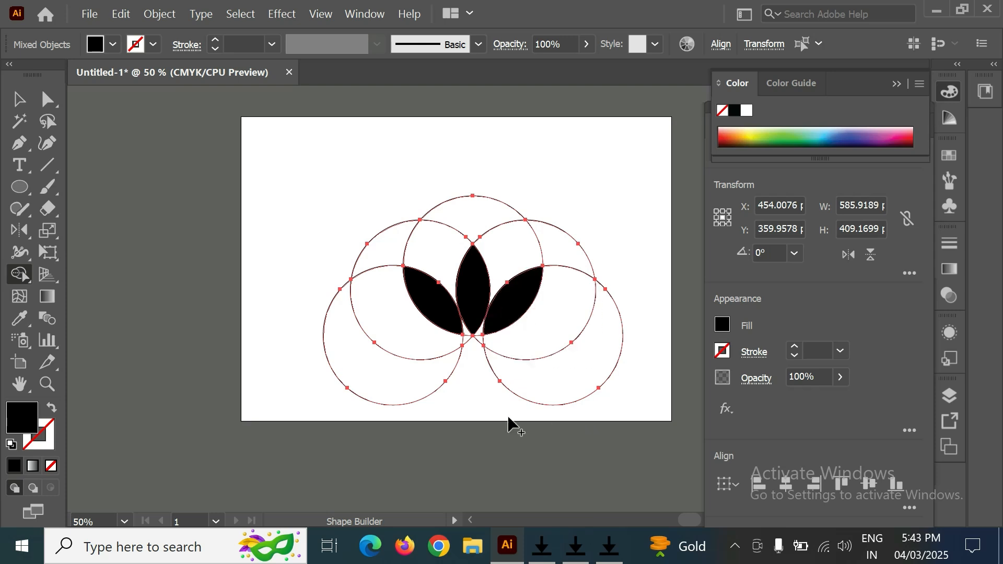
Step: Delete the leftover circle outlines around the three black petals, keeping only the petals
key(v)
key(ctrl+a)
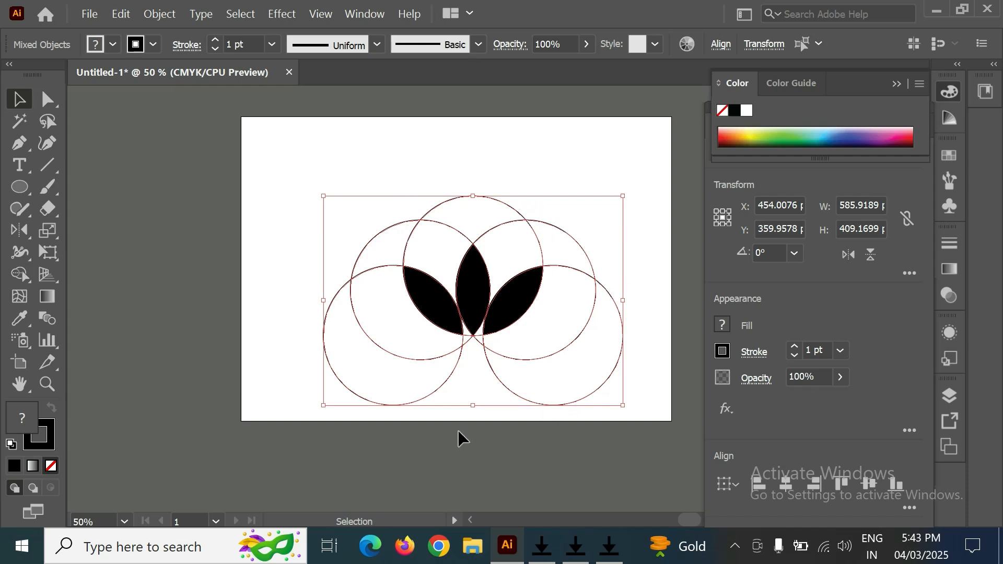
click(251, 246)
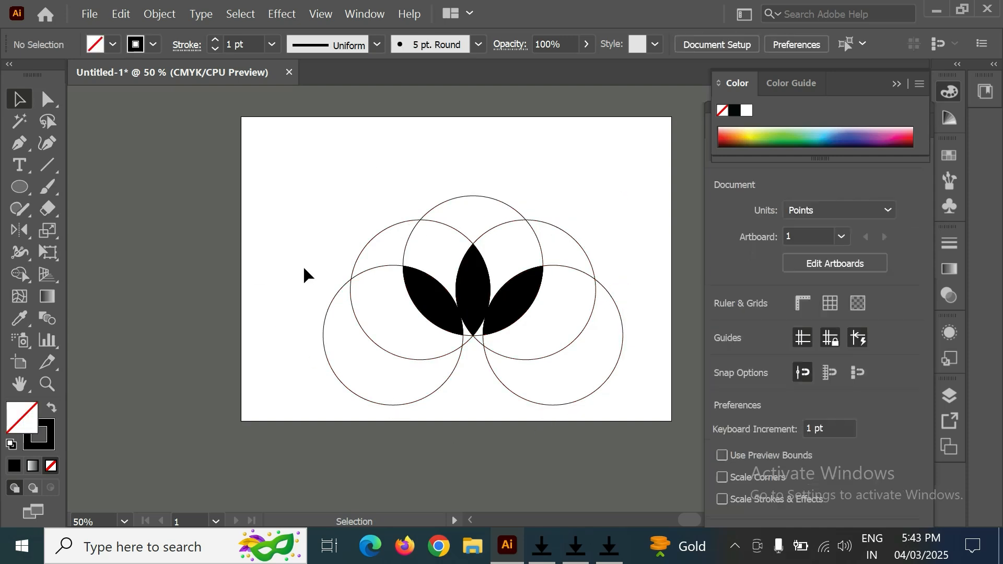
click(433, 314)
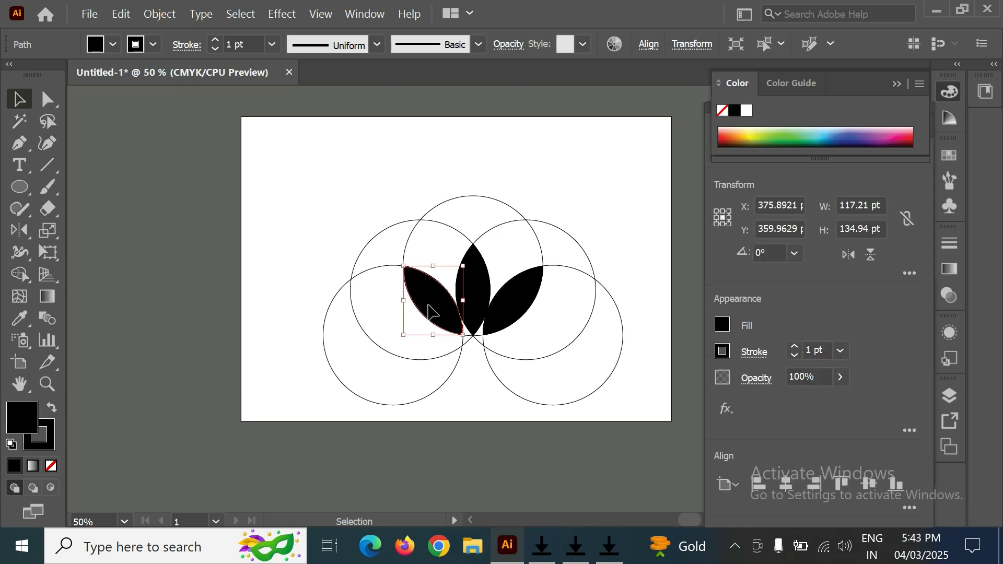
shift+click(479, 296)
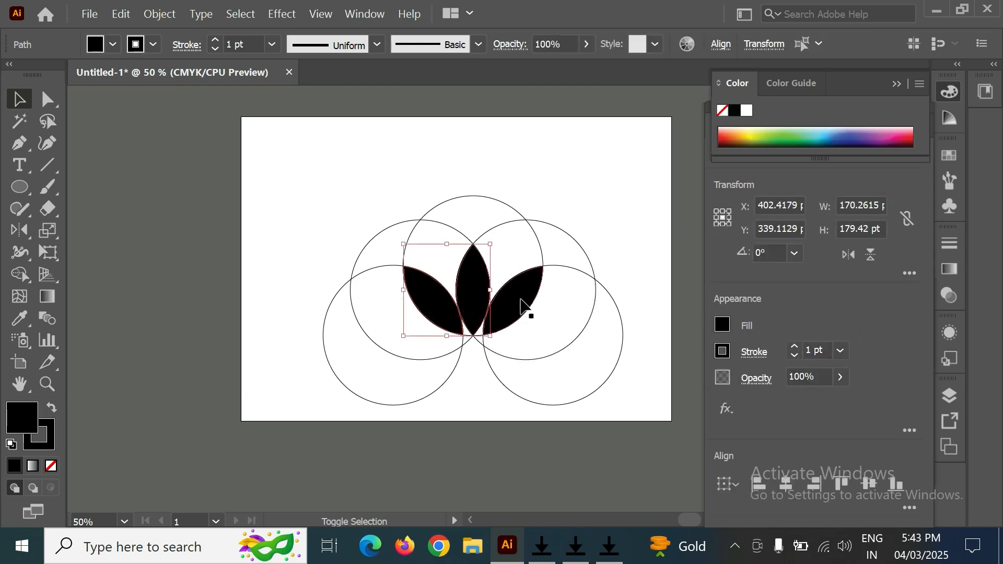
shift+click(522, 306)
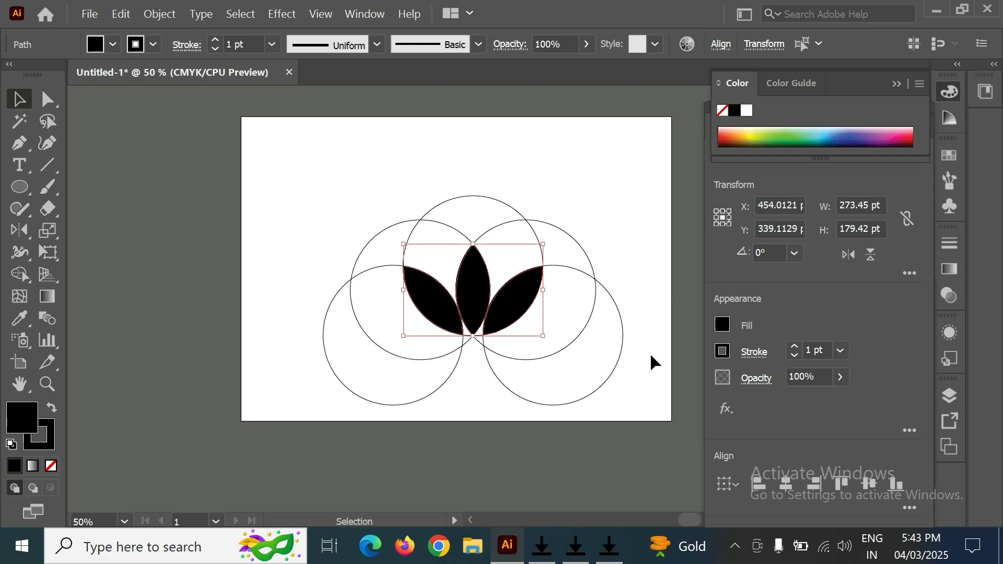
key(shift)
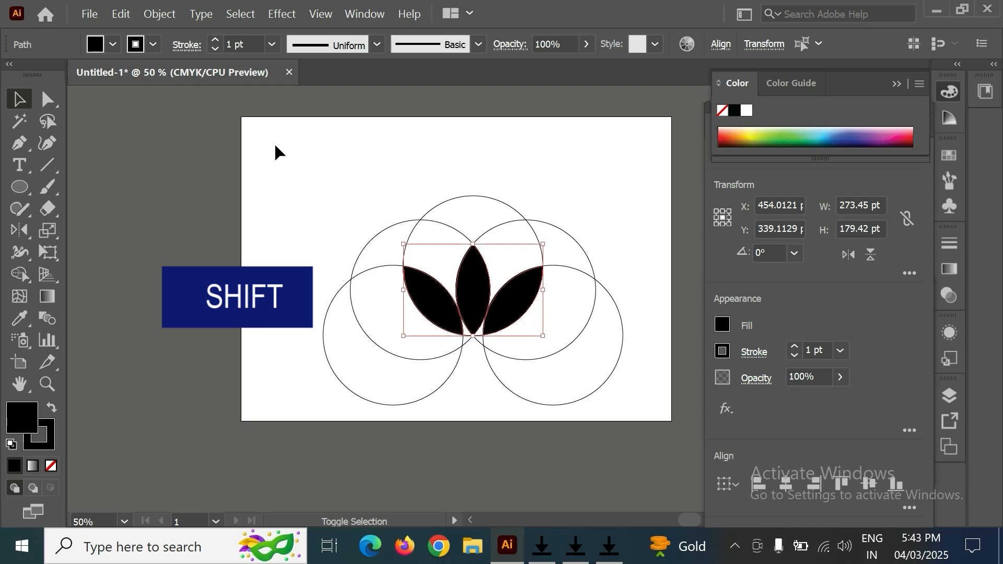
drag(275, 136, 481, 319)
drag(649, 415, 660, 445)
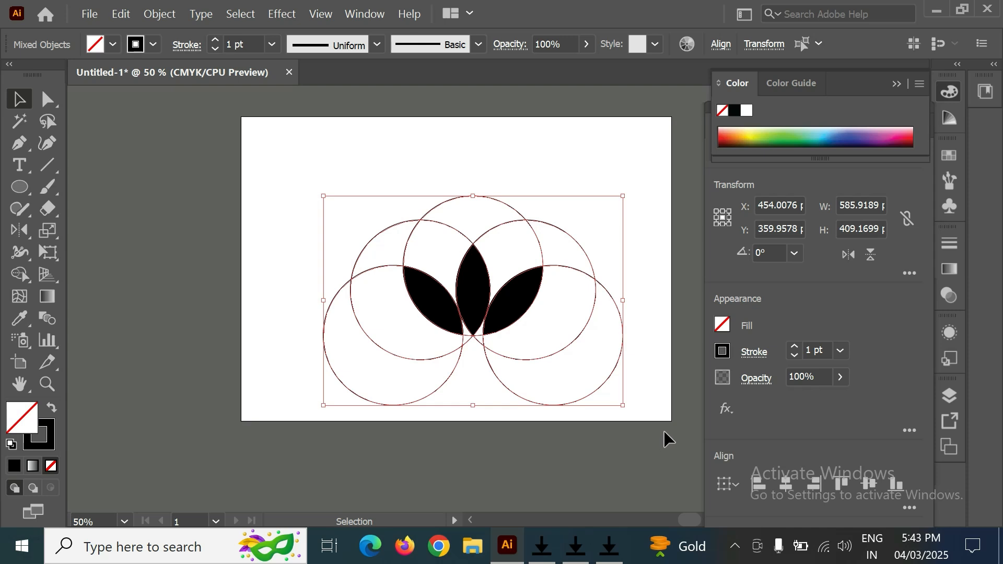
click(666, 435)
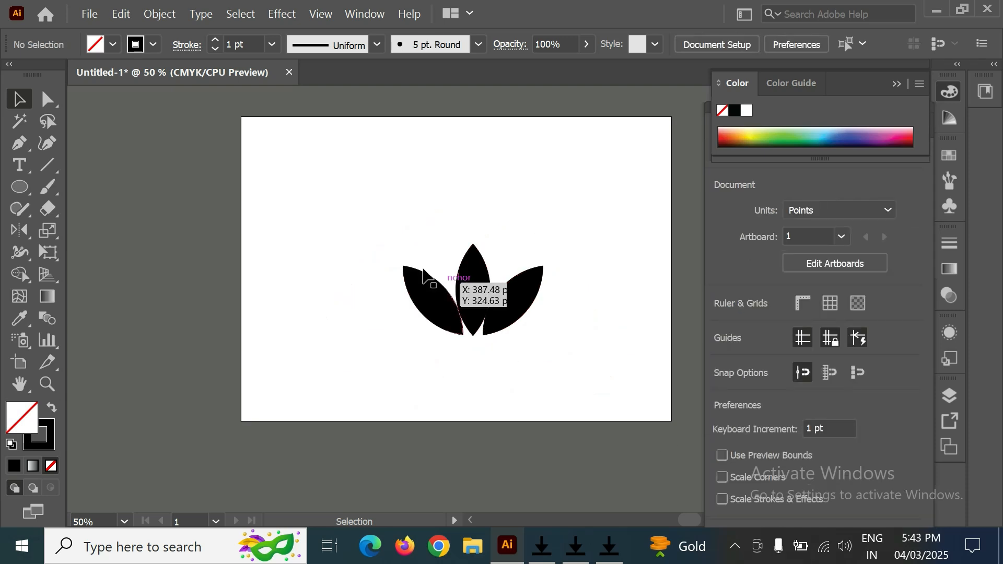
Step: Move the three petals together up and slightly left on the artboard
drag(397, 239, 547, 347)
drag(512, 319, 484, 249)
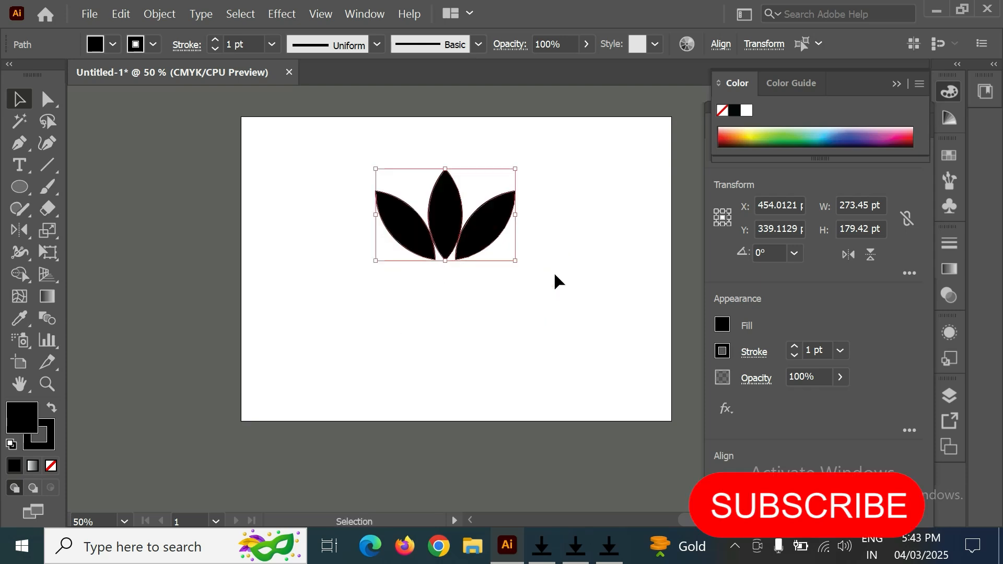
click(560, 267)
key(ctrl+plus)
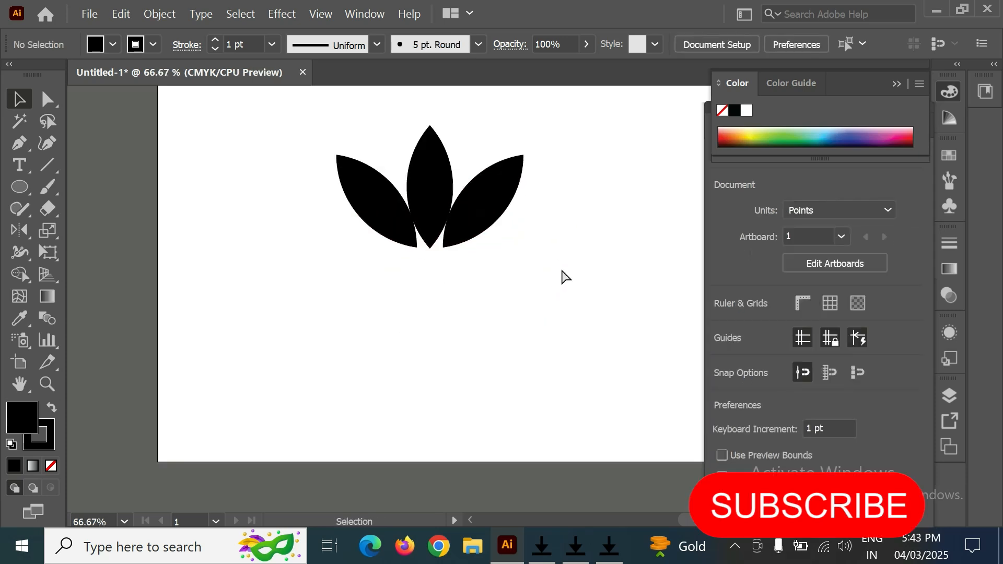
drag(466, 251, 485, 386)
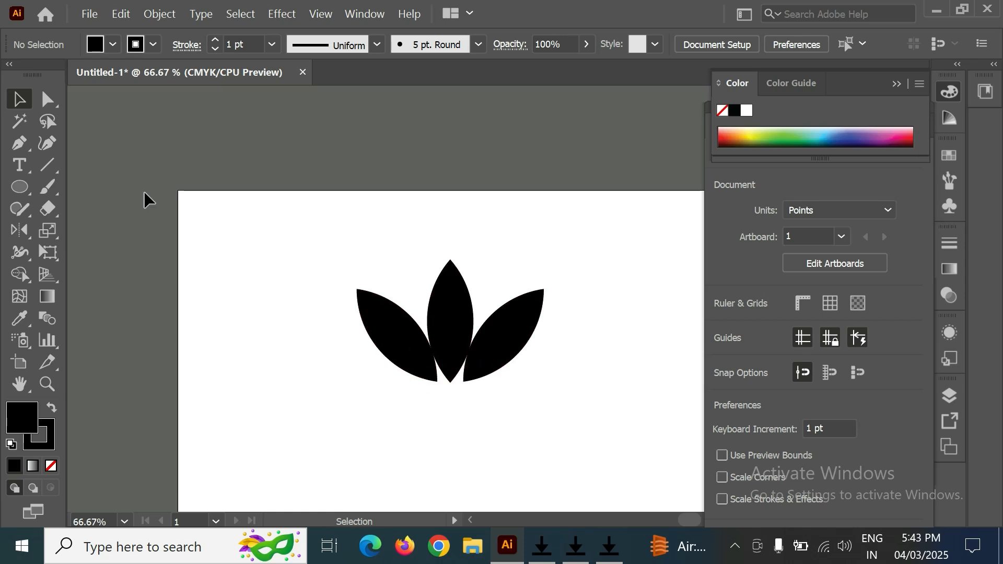
Step: Draw a red rectangle about 242 pt wide across the petals' lower part and thicken it upward to about 4.8 pt
drag(279, 370, 651, 375)
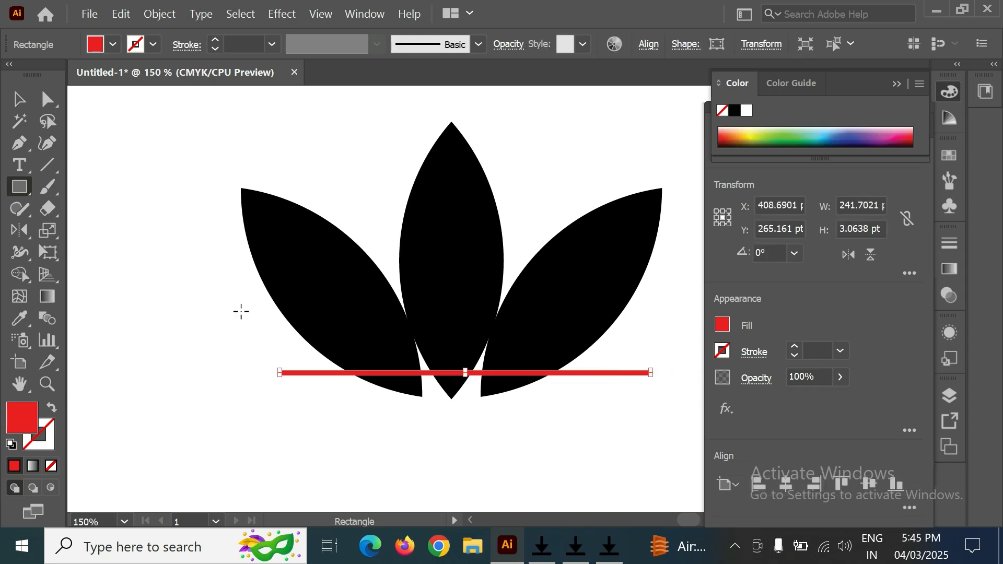
key(v)
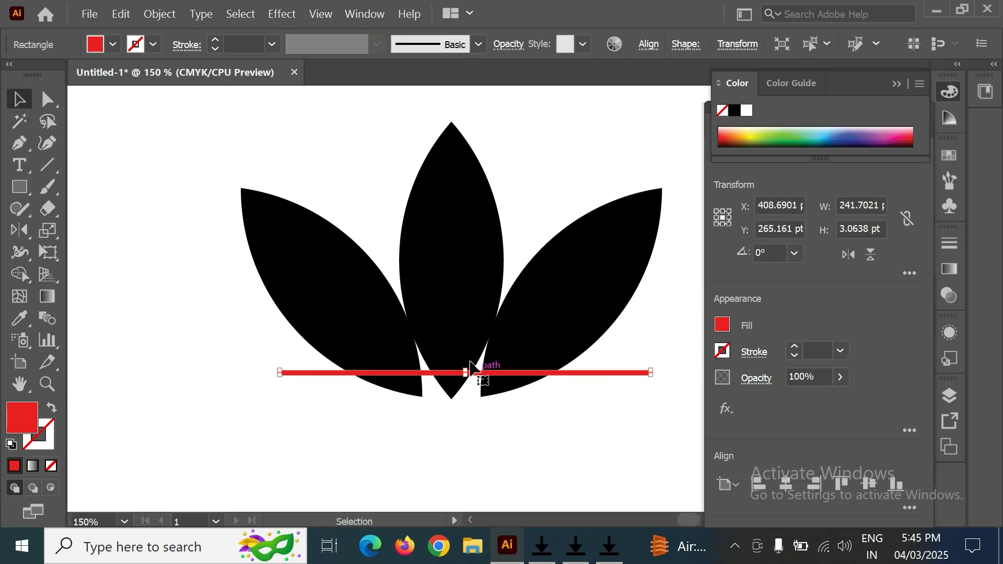
drag(467, 371, 464, 368)
click(596, 428)
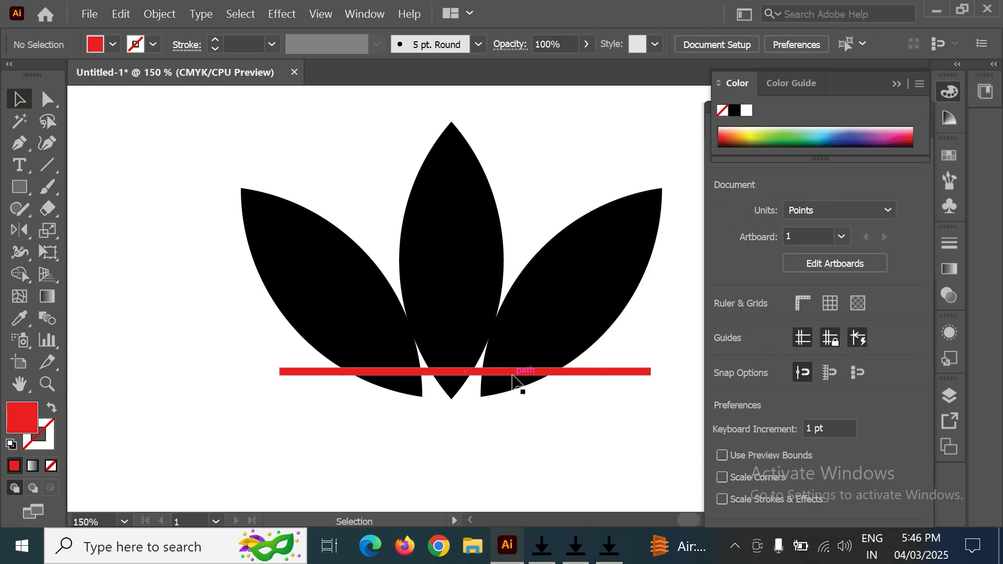
Step: Duplicate the red bar directly above itself and repeat the copy three more times to stack five touching bars
click(507, 373)
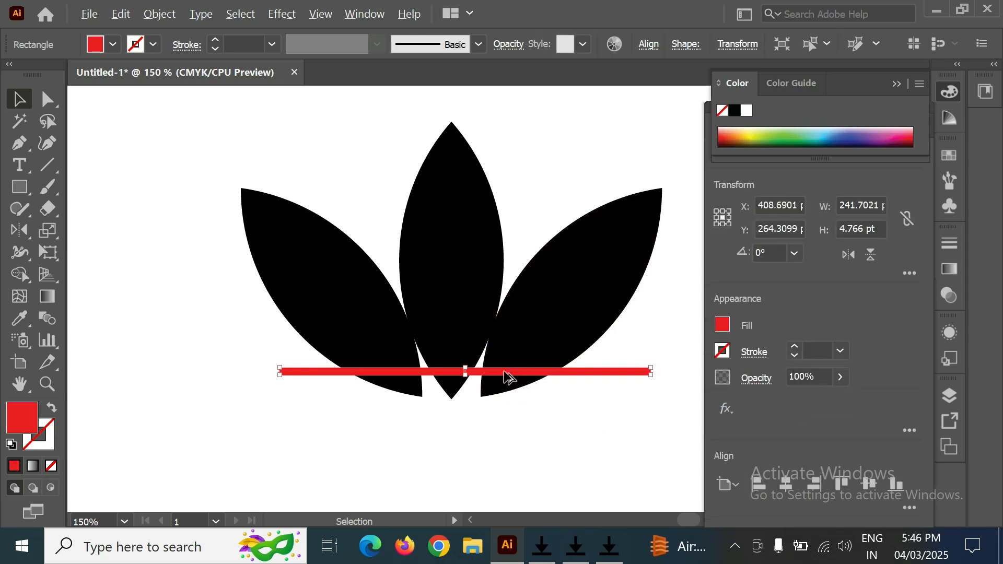
mouse_move(507, 375)
mouse_down()
mouse_move(503, 353)
mouse_move(473, 353)
mouse_move(506, 370)
mouse_up()
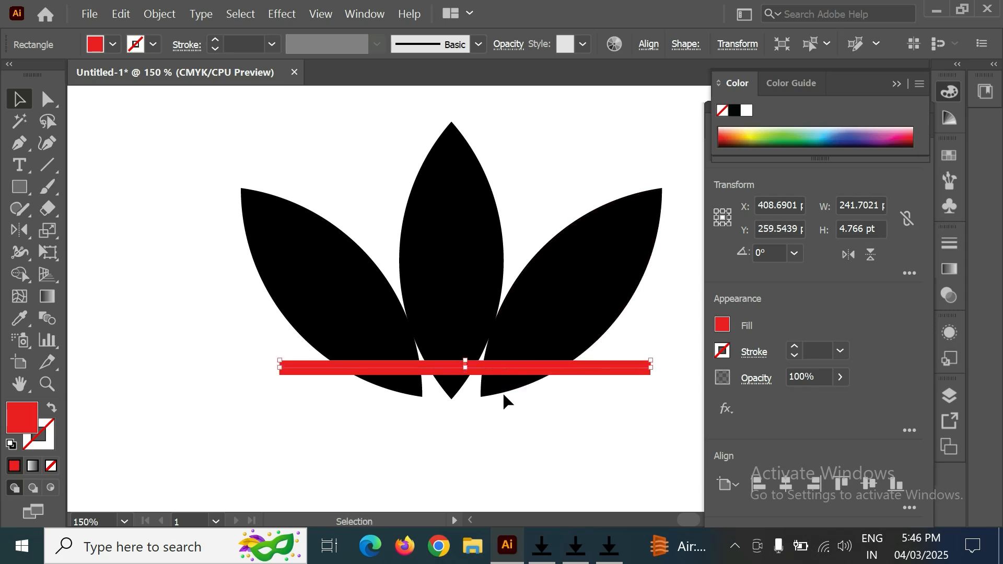
key(a)
key(ctrl+d)
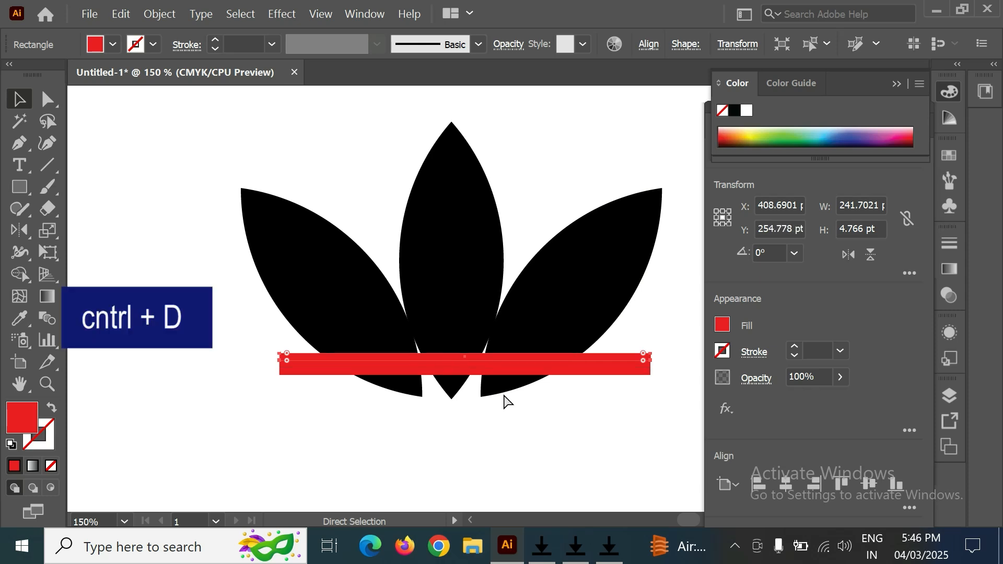
key(ctrl+d)
key(ctrl+d)
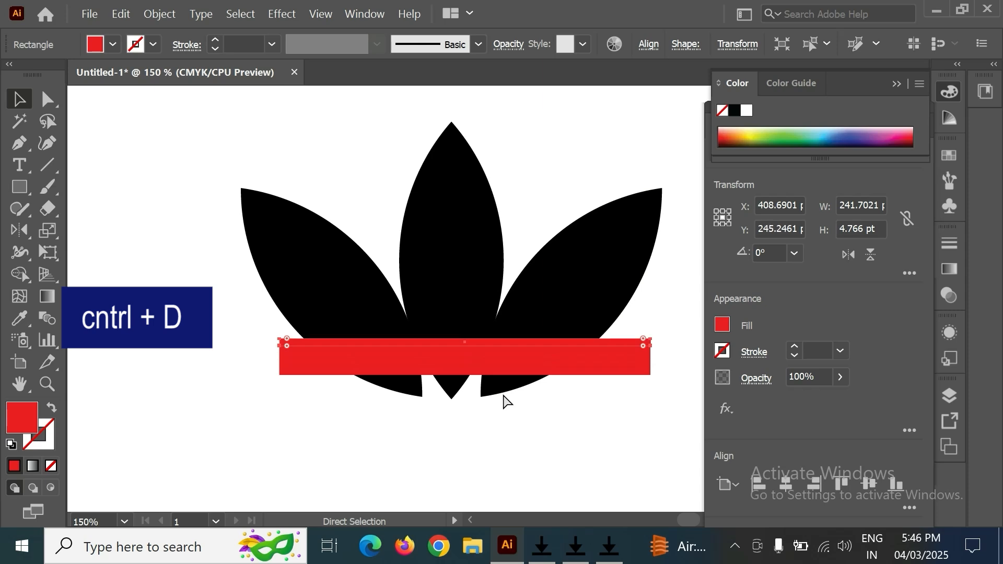
Step: Stretch the five stacked red bars upward together to a total height of about 42 pt
click(632, 421)
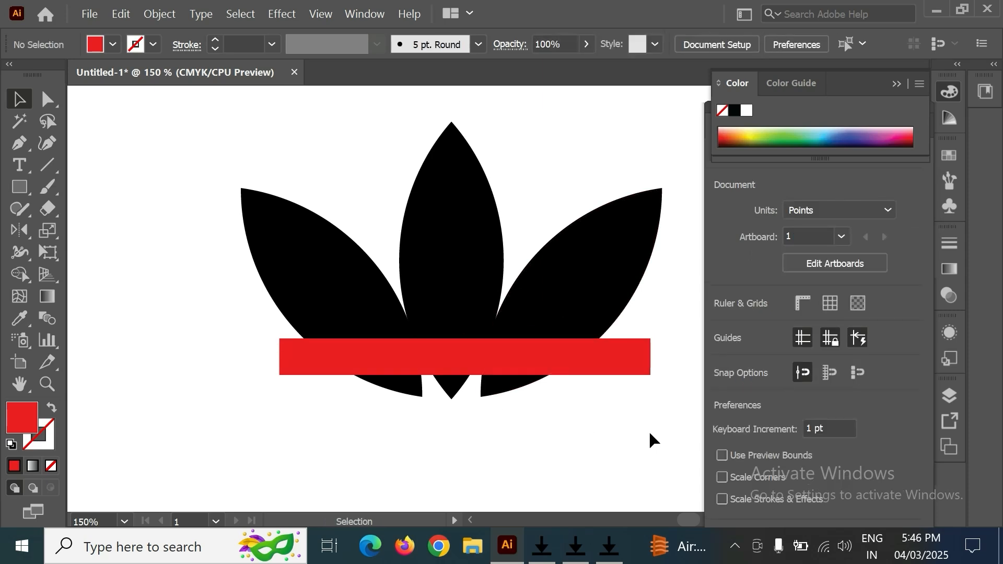
drag(635, 414, 652, 333)
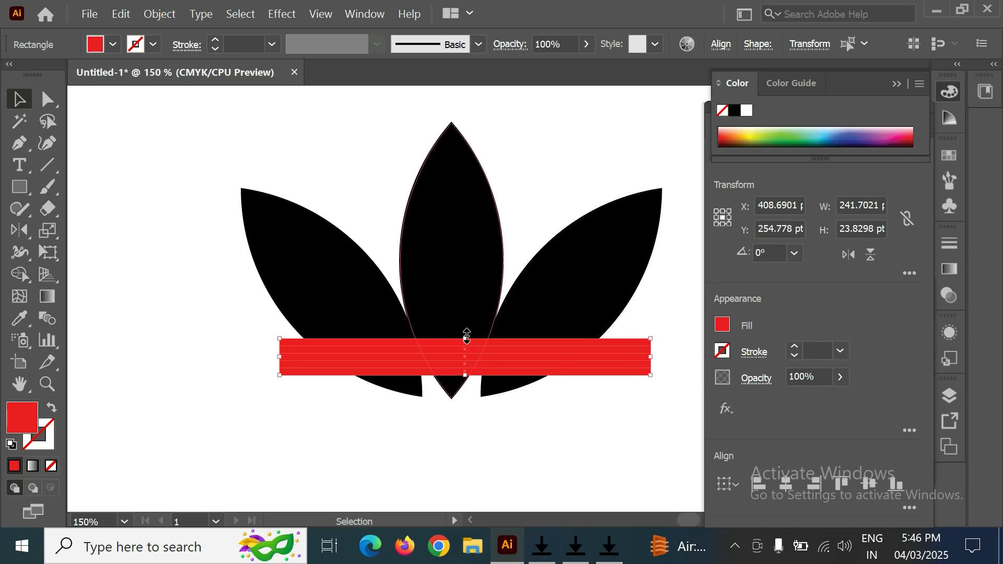
drag(467, 339, 465, 312)
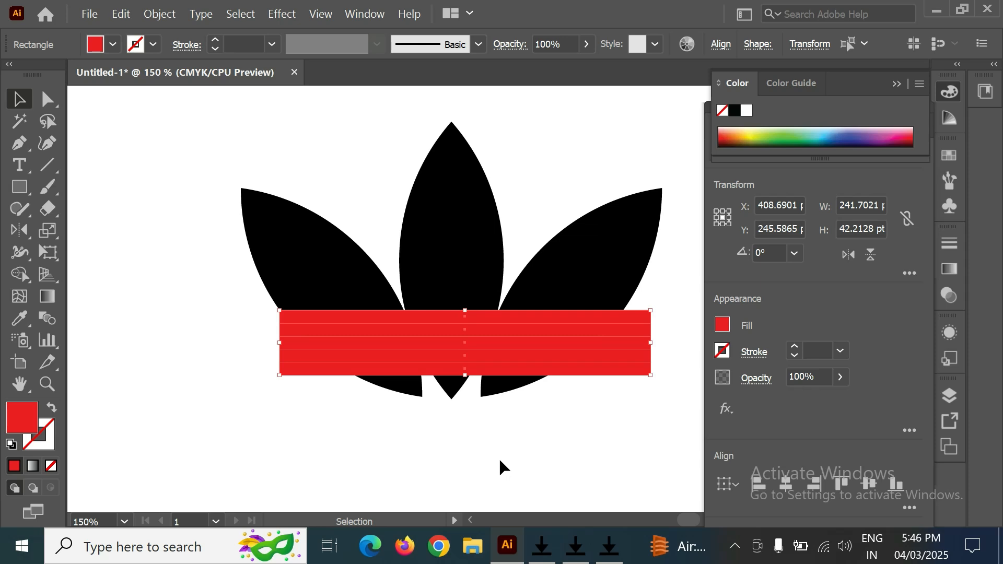
Step: Use Shape Builder on the petals and bars to remove the red bar ends outside the outer petals' edges
drag(232, 118, 664, 413)
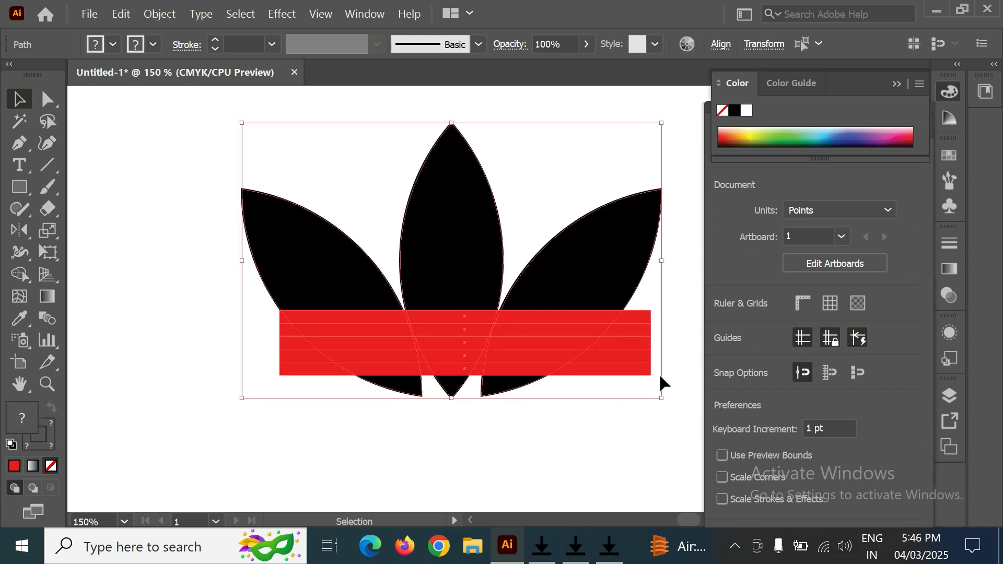
click(19, 275)
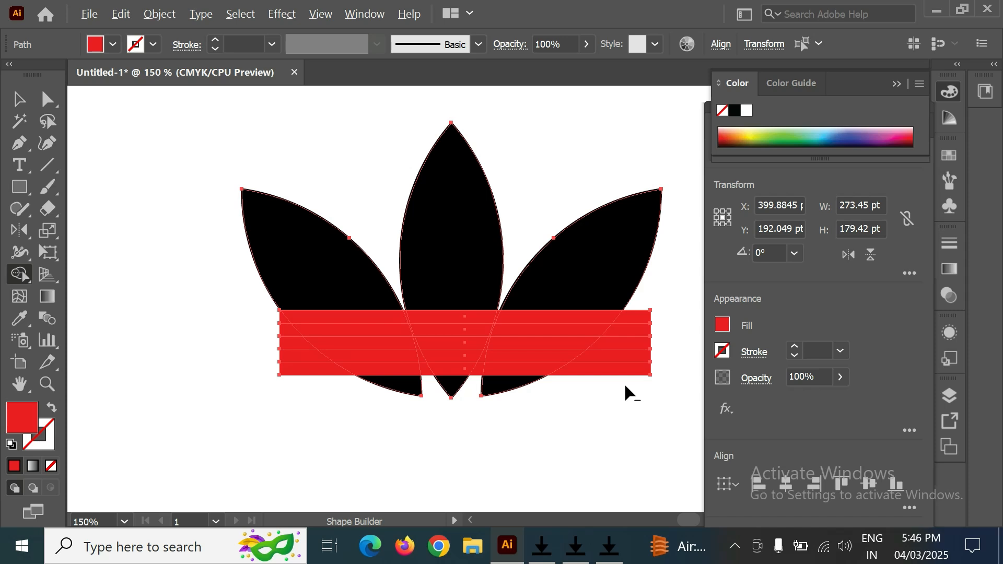
drag(624, 387, 649, 303)
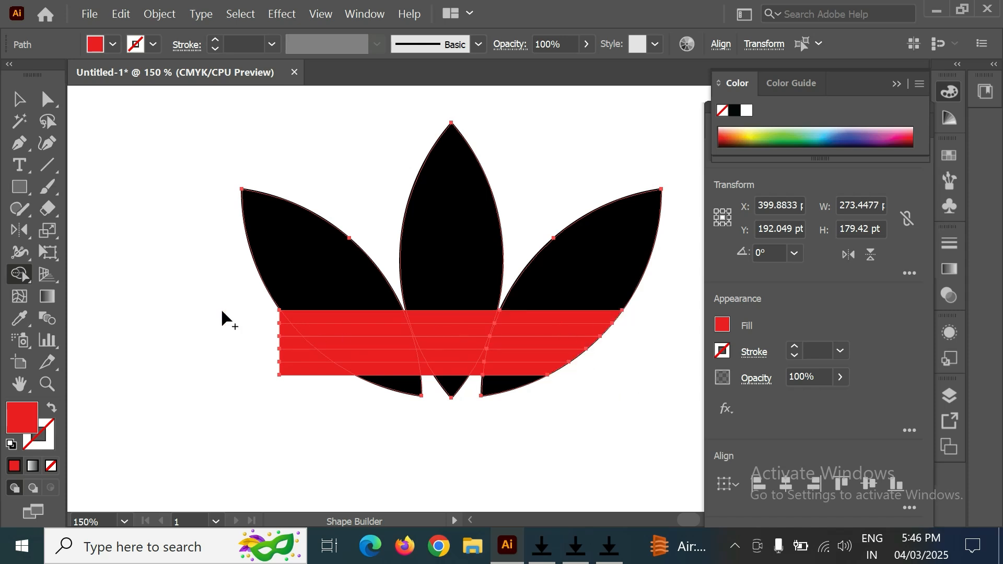
drag(264, 312, 368, 431)
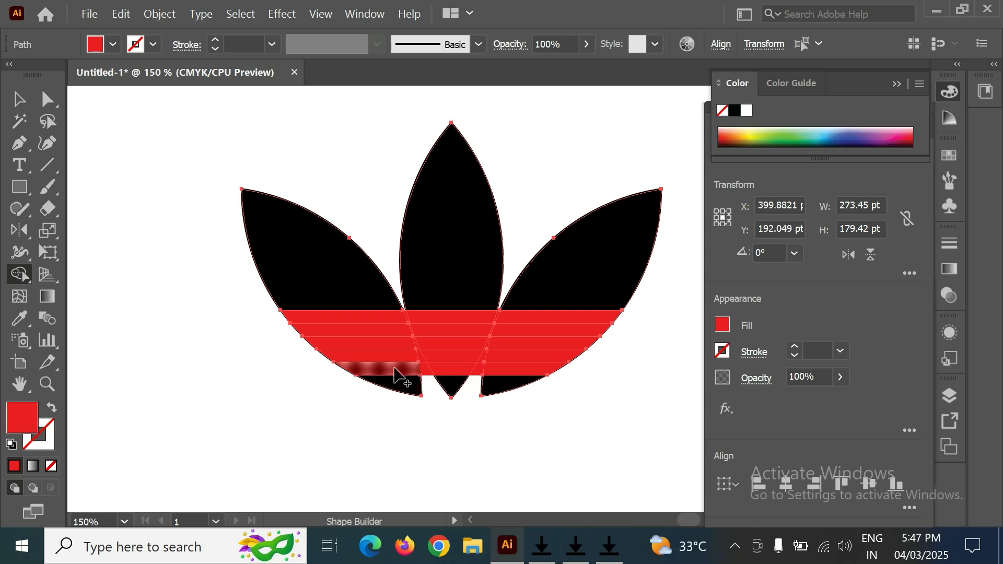
Step: Merge the red bar segments across the three petals row by row into continuous stripes with Shape Builder
drag(396, 368, 513, 368)
drag(399, 358, 514, 355)
mouse_move(380, 342)
mouse_down()
mouse_move(502, 343)
mouse_move(413, 333)
mouse_move(519, 328)
mouse_up()
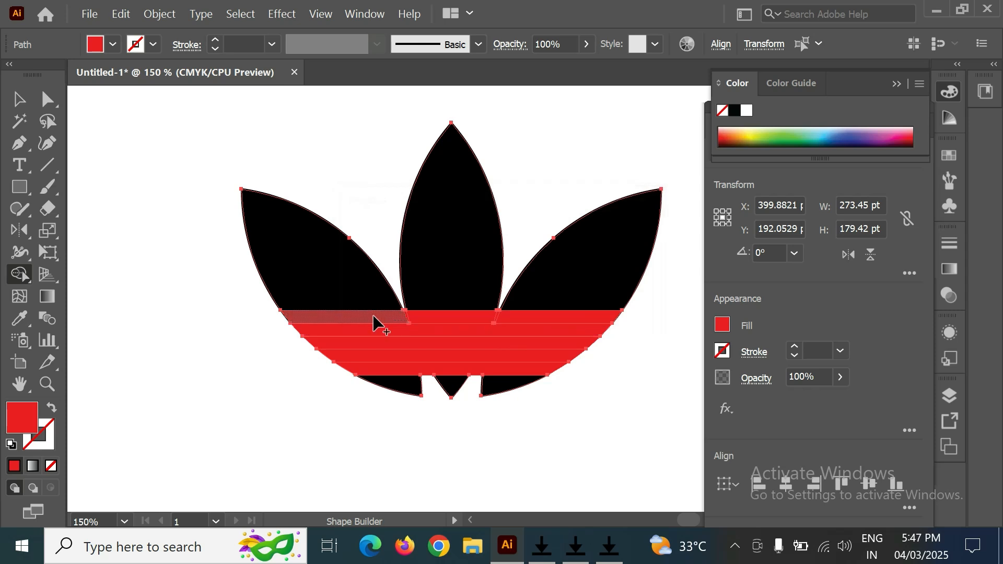
drag(376, 320, 520, 323)
click(20, 99)
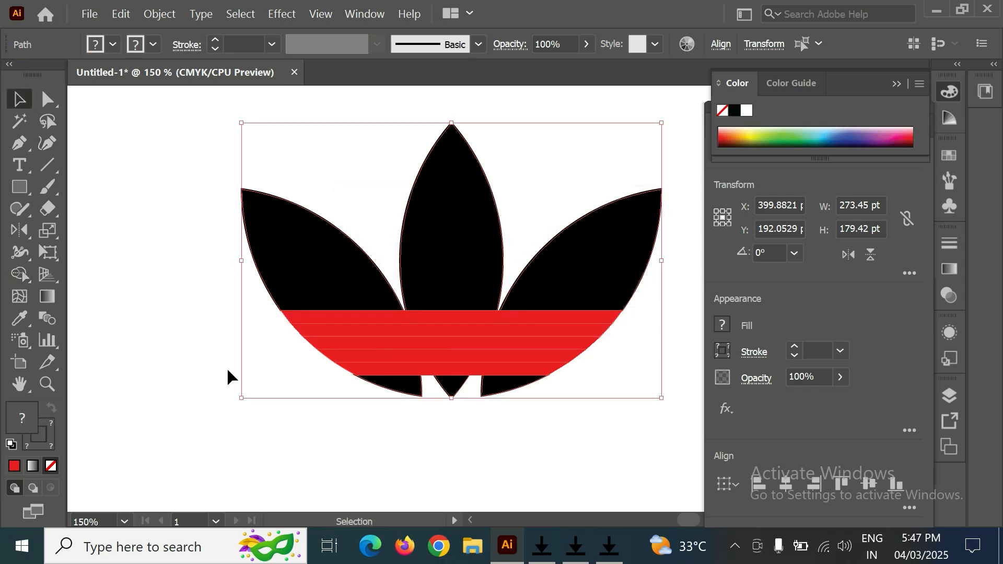
Step: Delete the lowest, middle and uppermost of the five red stripes, leaving two red stripes separated by gaps
click(347, 450)
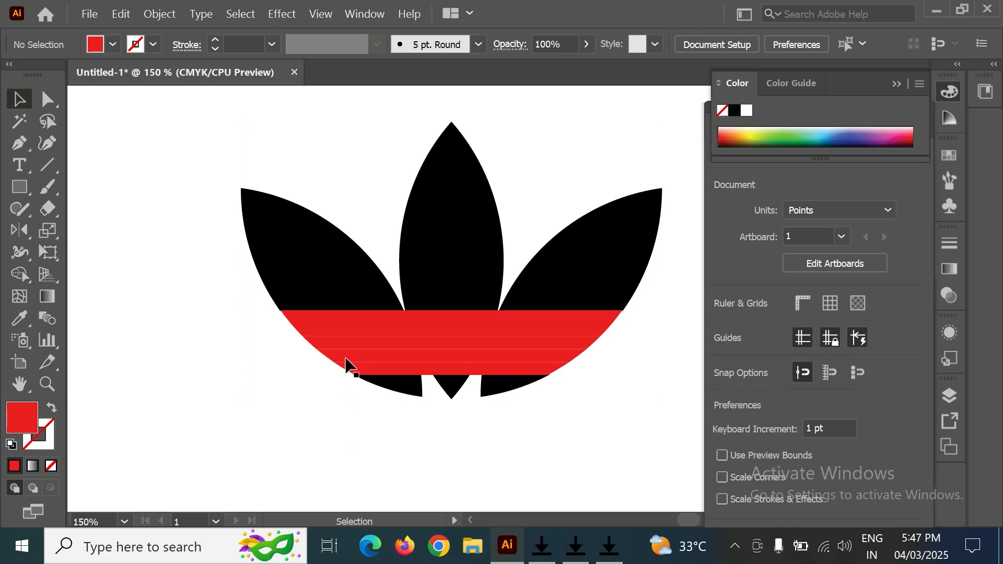
click(353, 360)
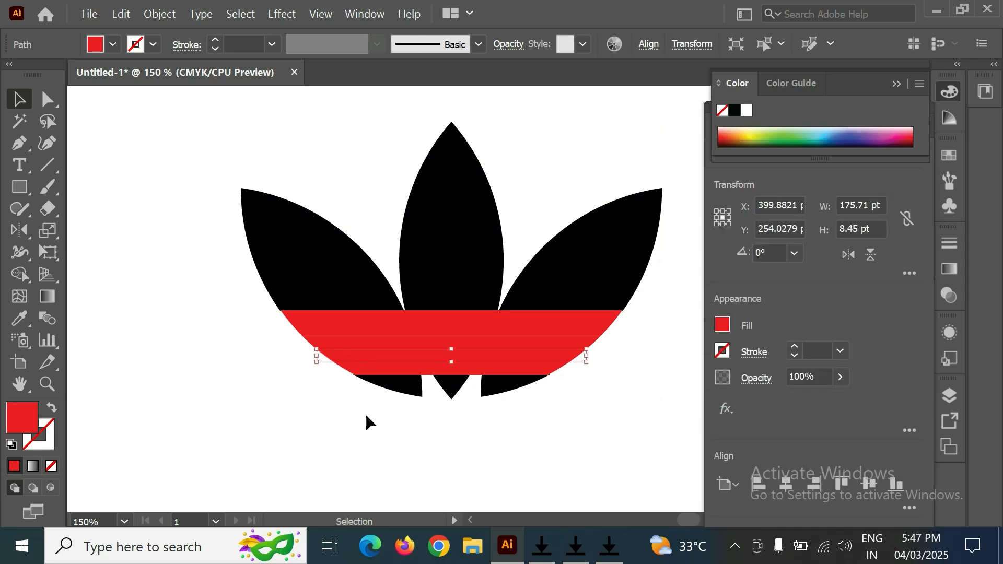
click(372, 390)
click(365, 372)
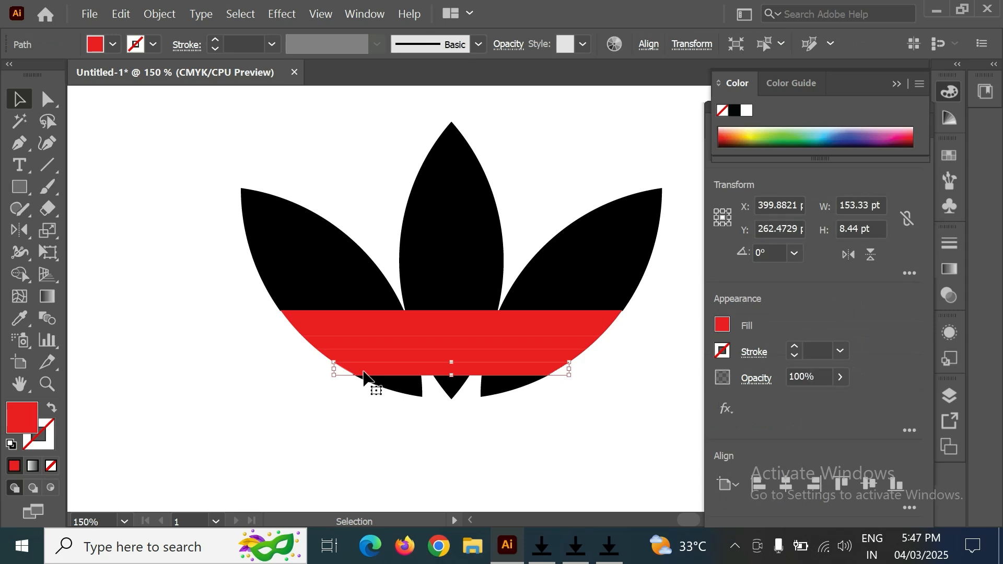
key(Delete)
click(365, 344)
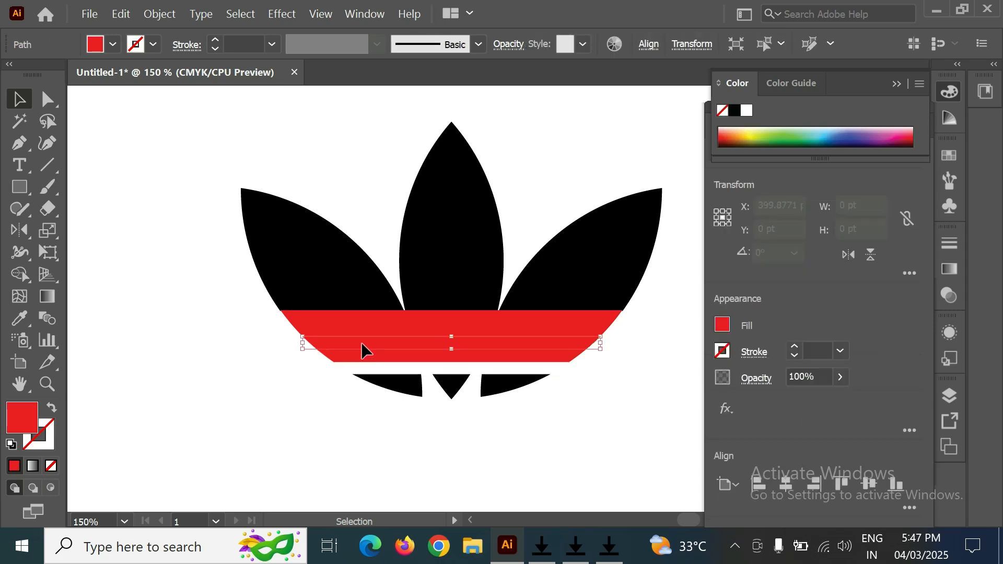
key(Delete)
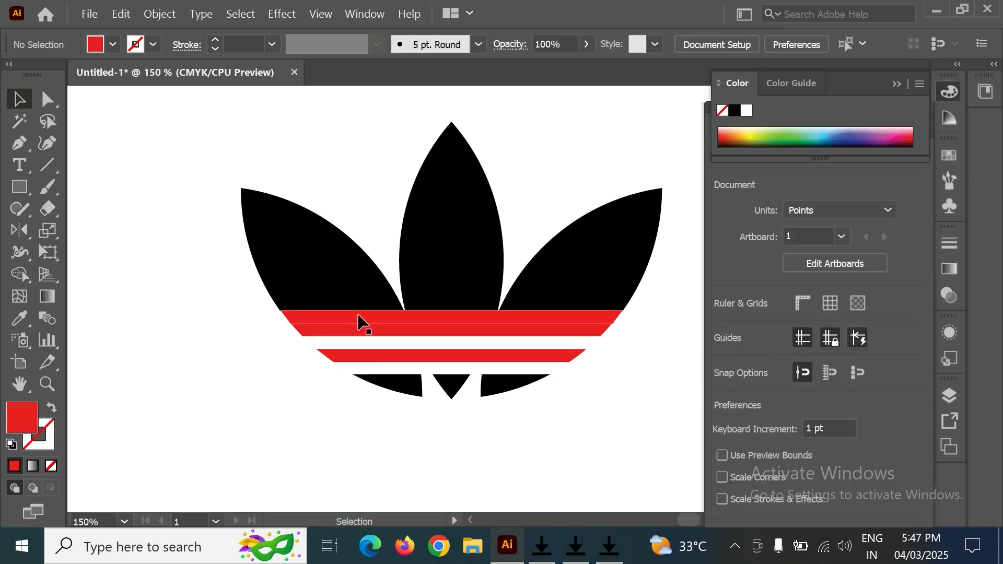
click(358, 314)
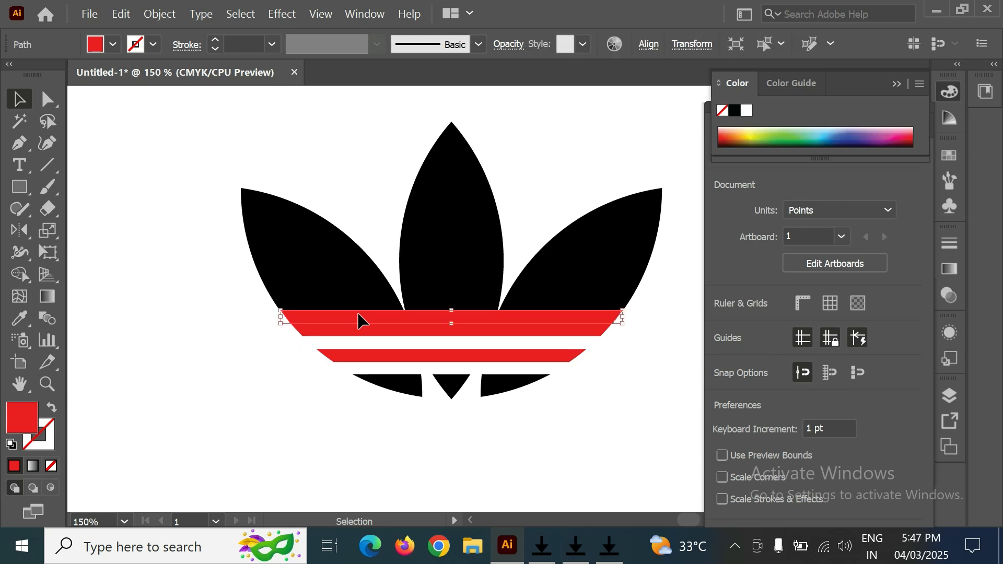
key(Delete)
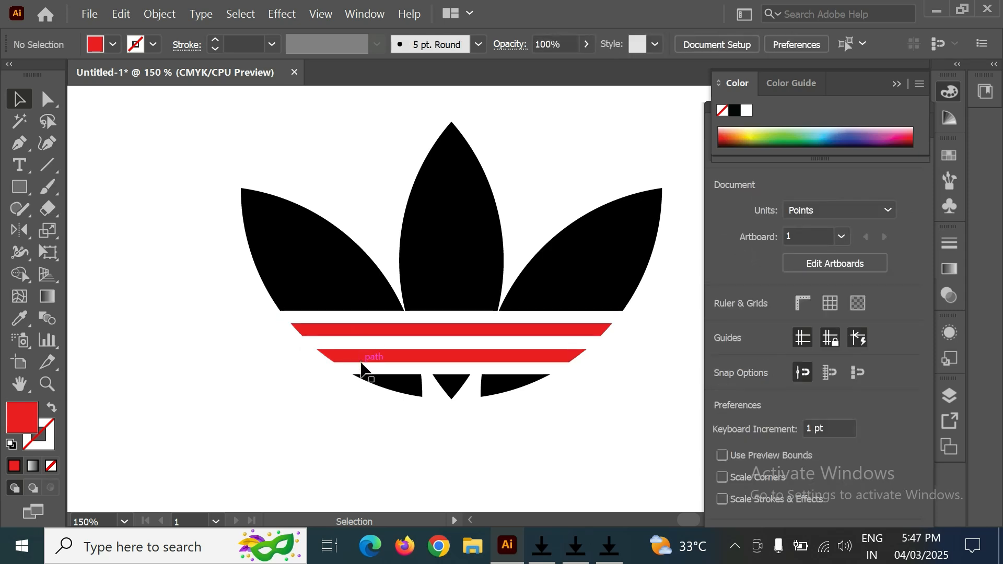
Step: Recolor the two remaining red stripes black with the hex value 000000
click(374, 332)
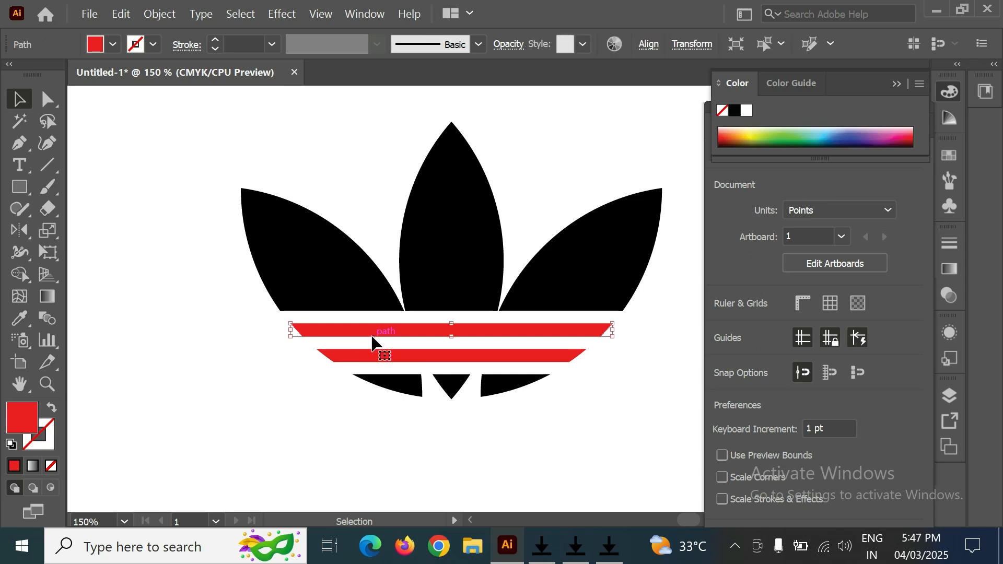
shift+click(385, 360)
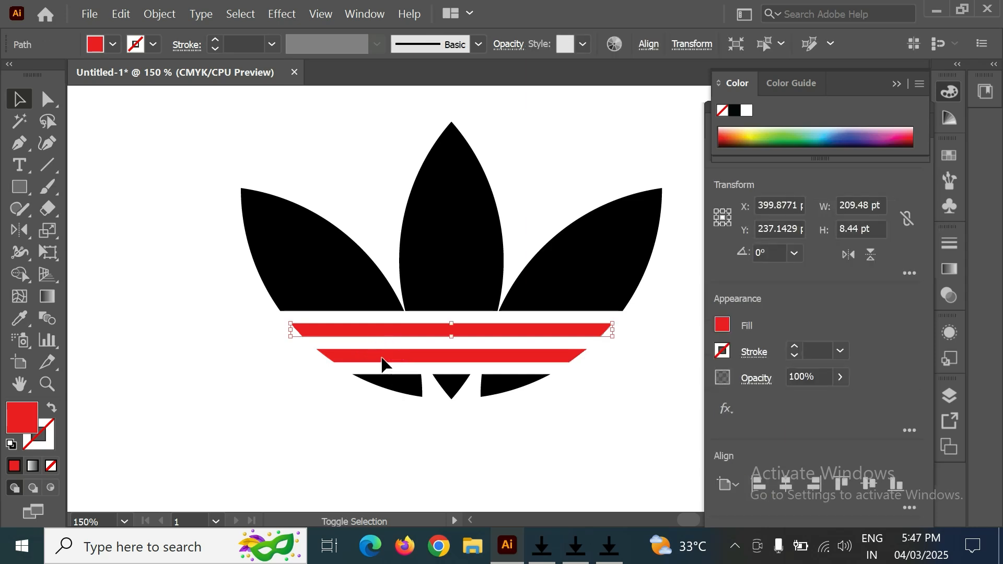
double_click(30, 416)
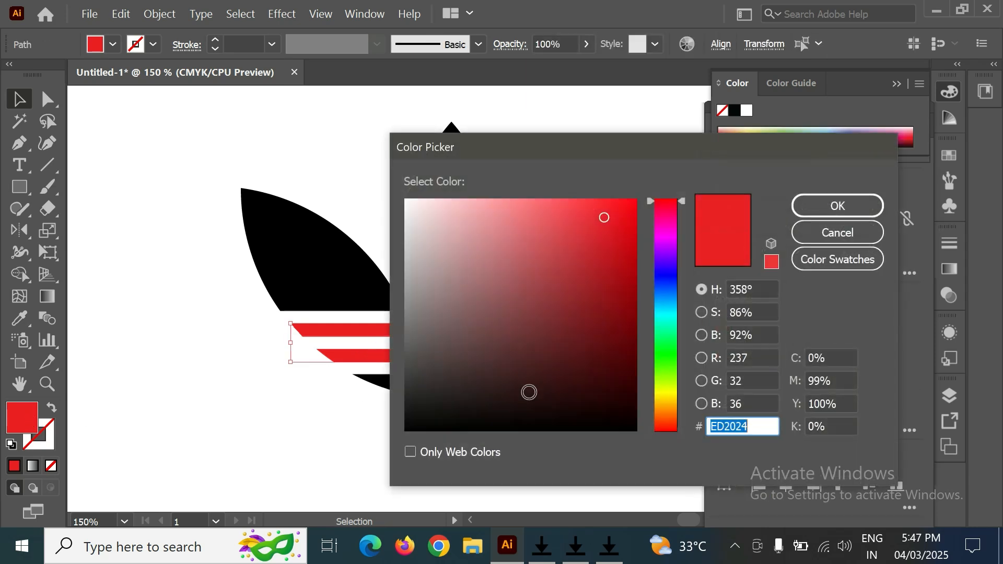
text(000000)
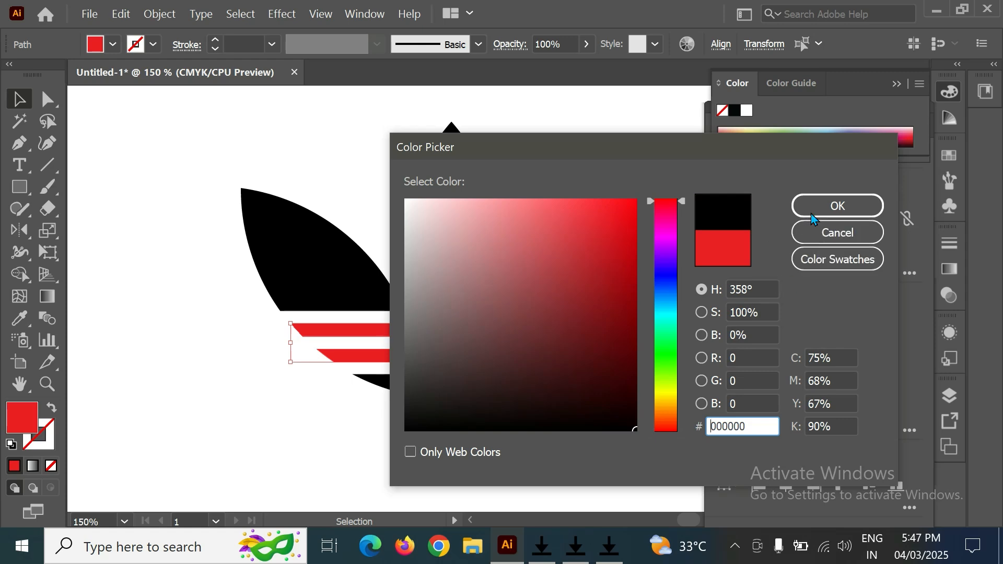
click(835, 233)
click(262, 425)
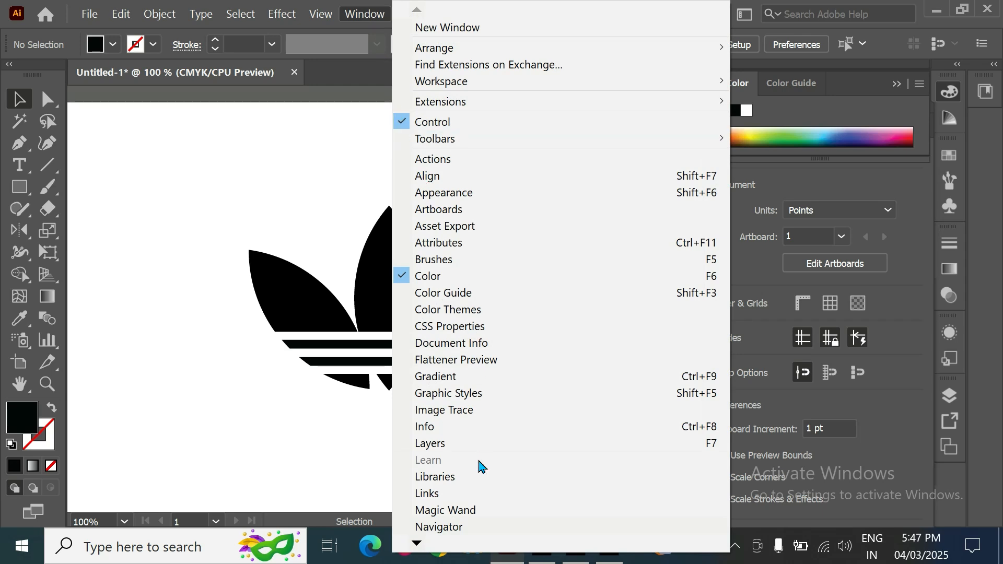
Step: Make the hidden Layer 1 containing the adidas wordmark visible
click(471, 446)
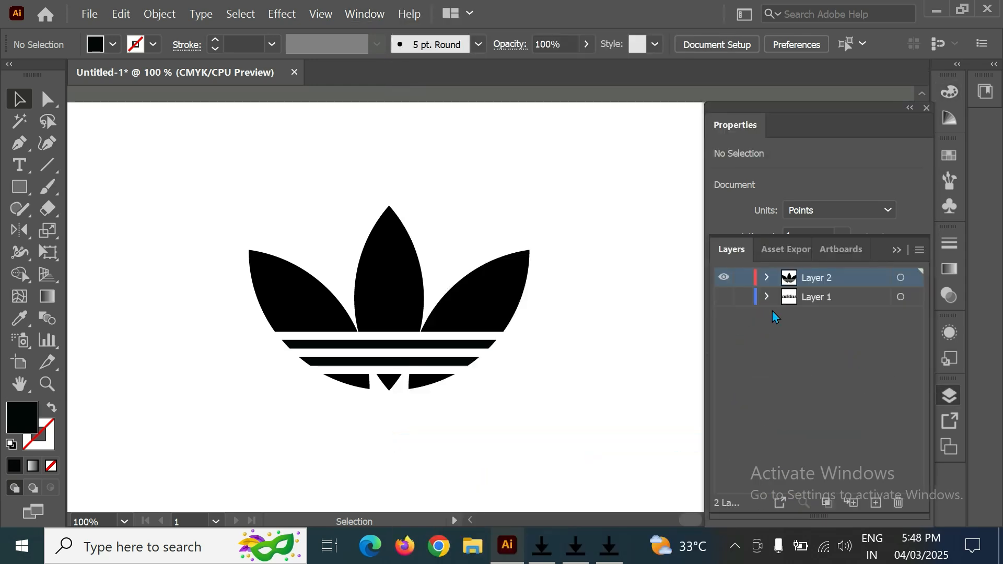
click(724, 297)
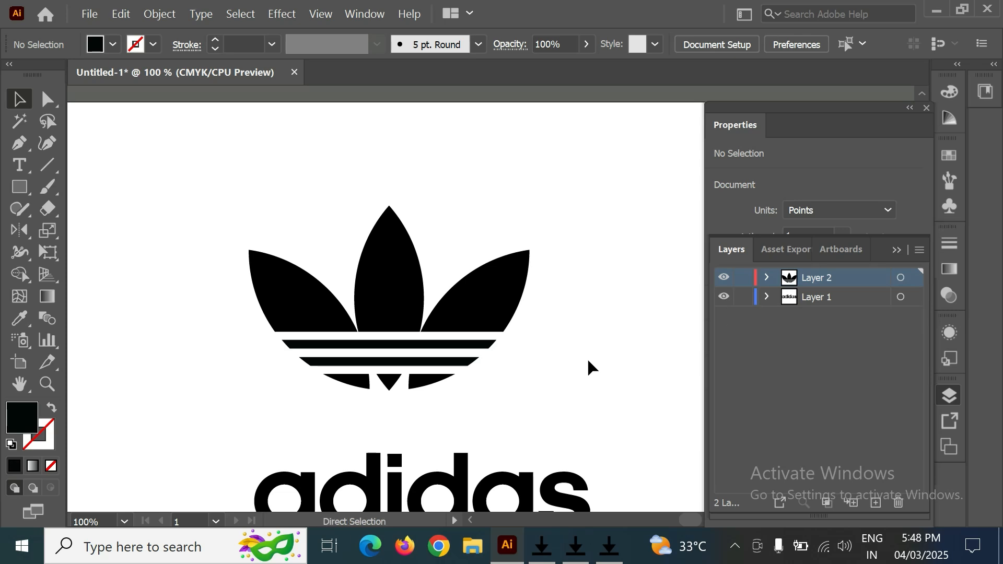
Step: Move the whole adidas wordmark up and left to sit centered closely beneath the trefoil, and shift the complete logo slightly down the artboard
key(ctrl+minus)
click(429, 438)
click(429, 438)
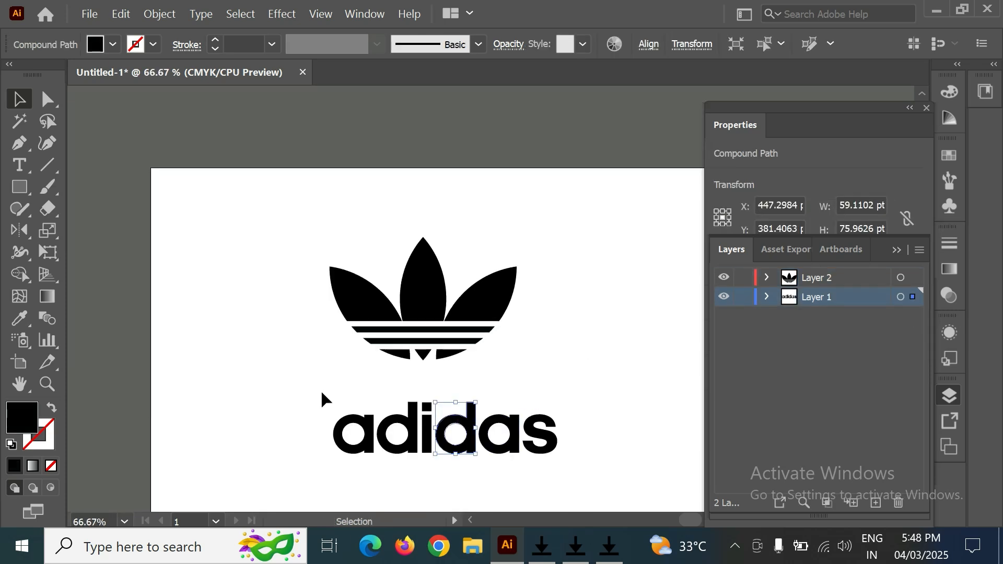
drag(278, 386, 546, 444)
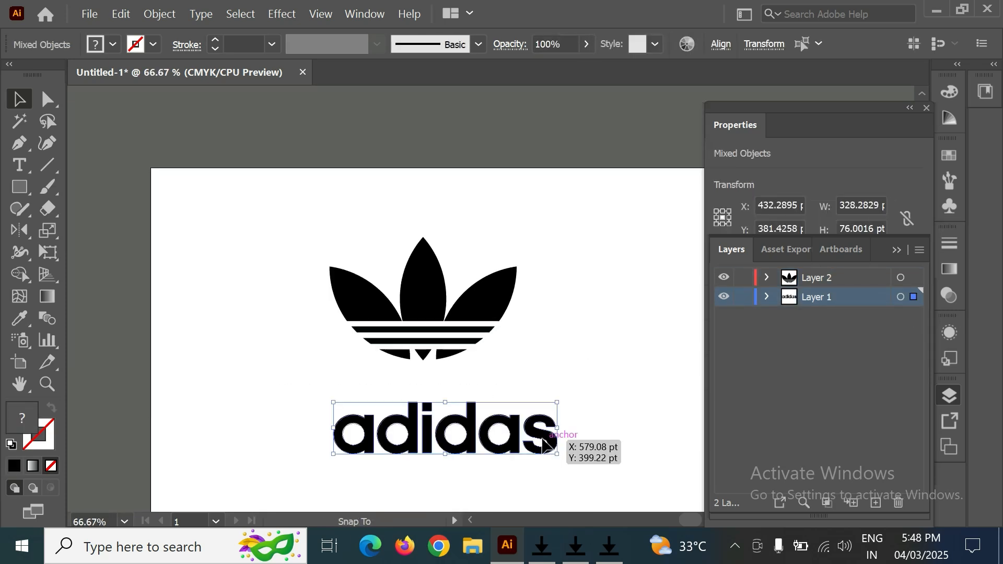
drag(544, 439, 525, 433)
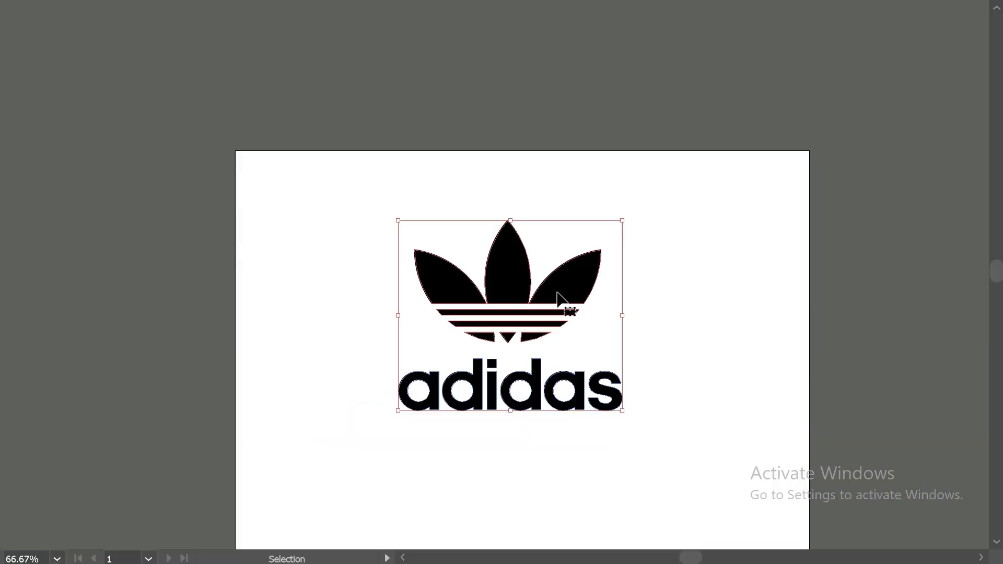
drag(558, 292, 562, 323)
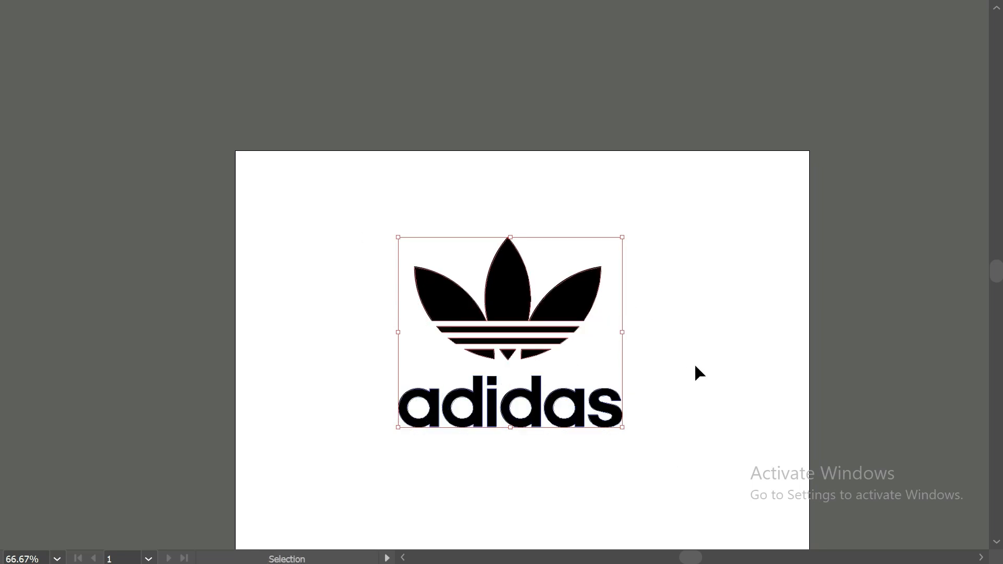